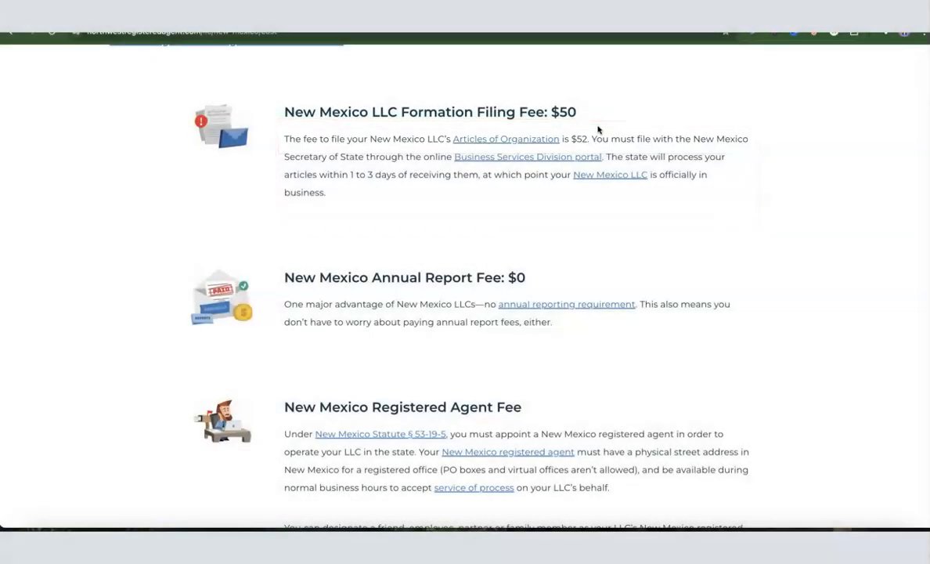
click(597, 129)
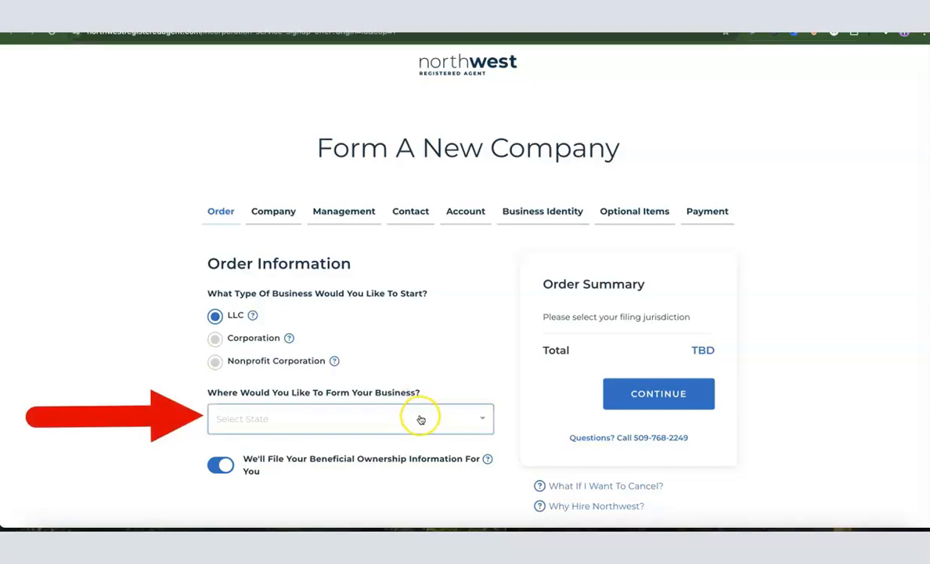
Select New Mexico as the state in which to form the LLC.
click(421, 420)
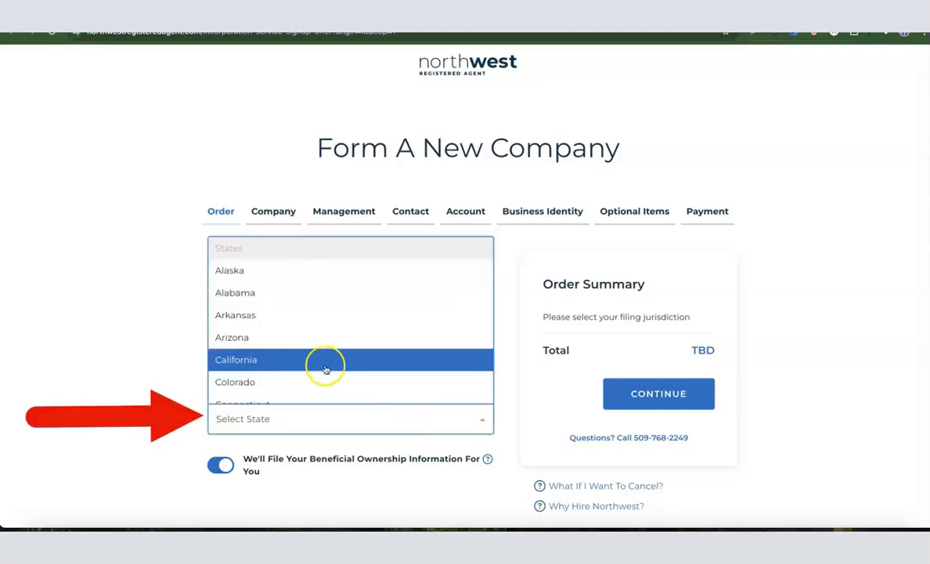
scroll(349, 329, down, 10)
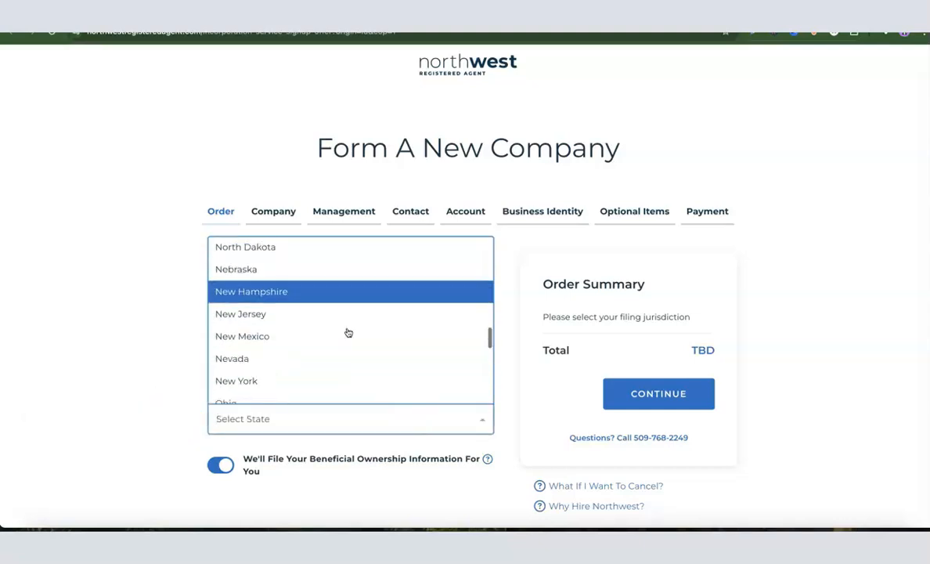
scroll(348, 332, down, 2)
click(266, 285)
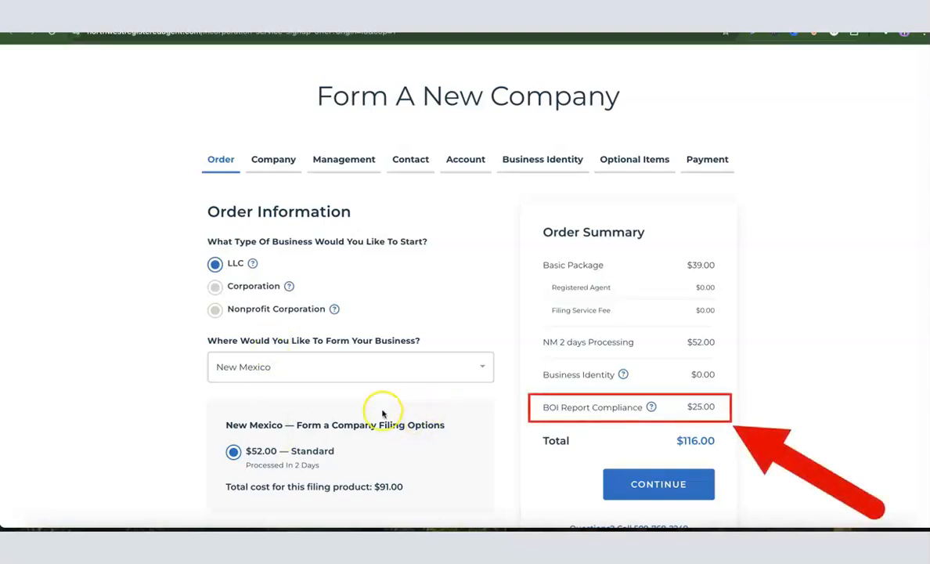
Keep the $52.00 Standard filing and the beneficial ownership filing, and continue to the company details.
click(190, 397)
scroll(255, 376, down, 1)
scroll(266, 375, down, 1)
scroll(287, 380, up, 1)
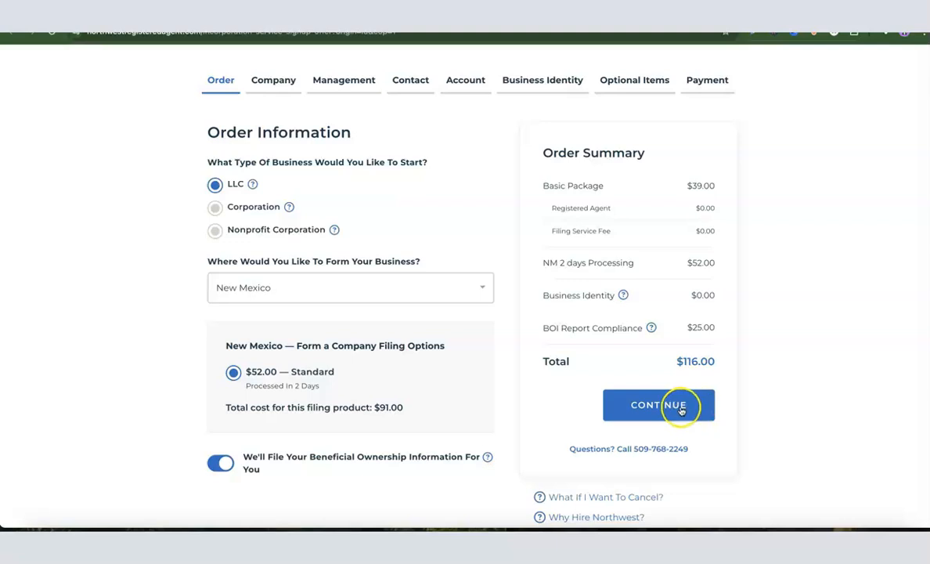
click(695, 413)
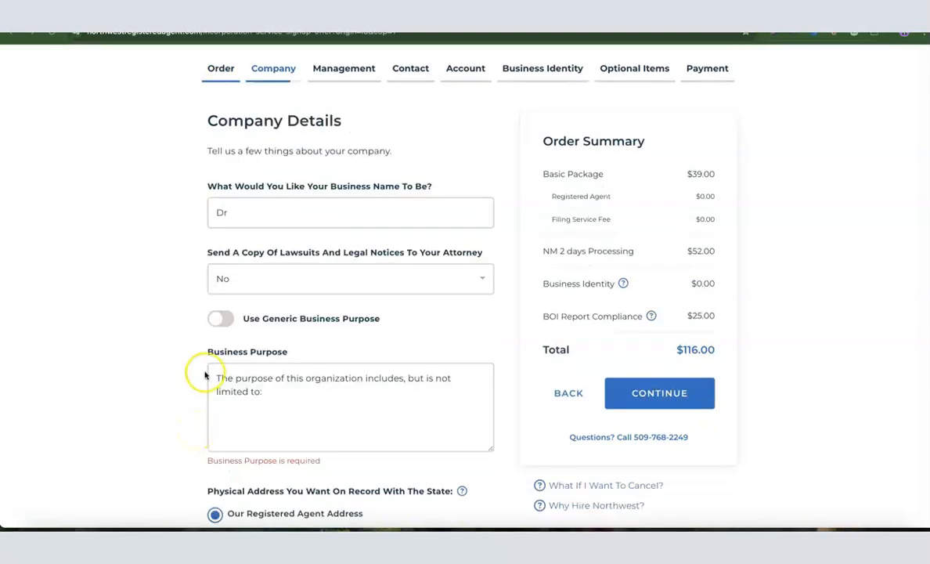
Complete the desired business name as "Dropshipping Hustle".
click(252, 213)
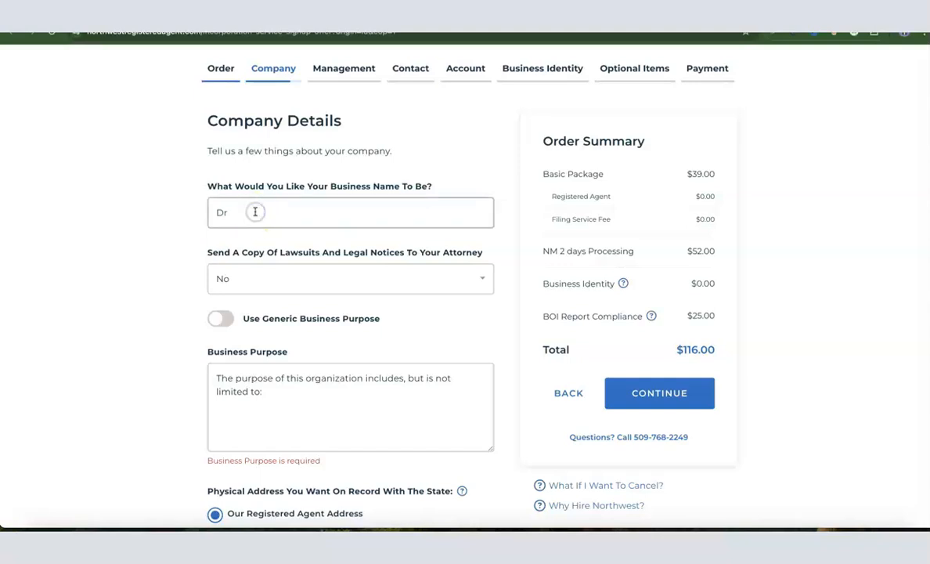
click(255, 214)
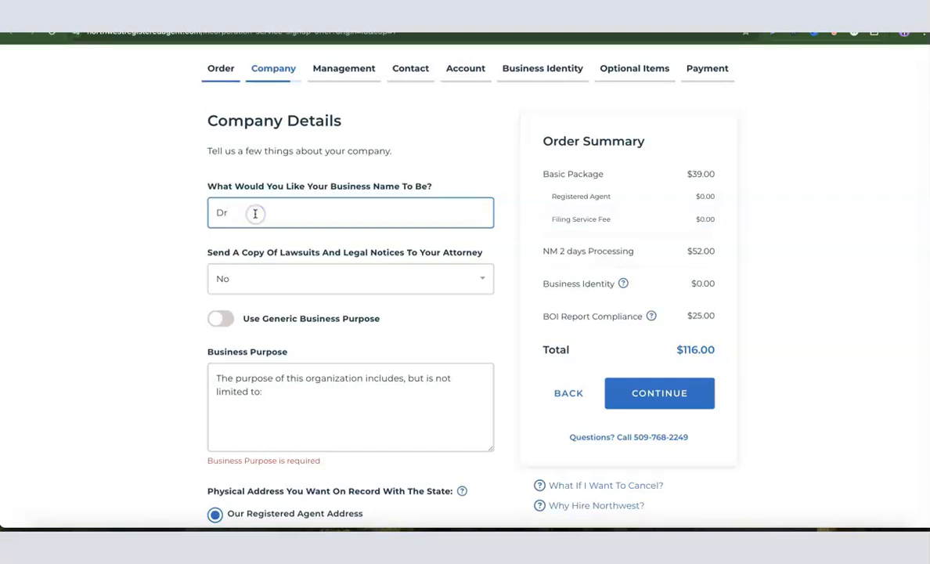
text(opshipping Hustle)
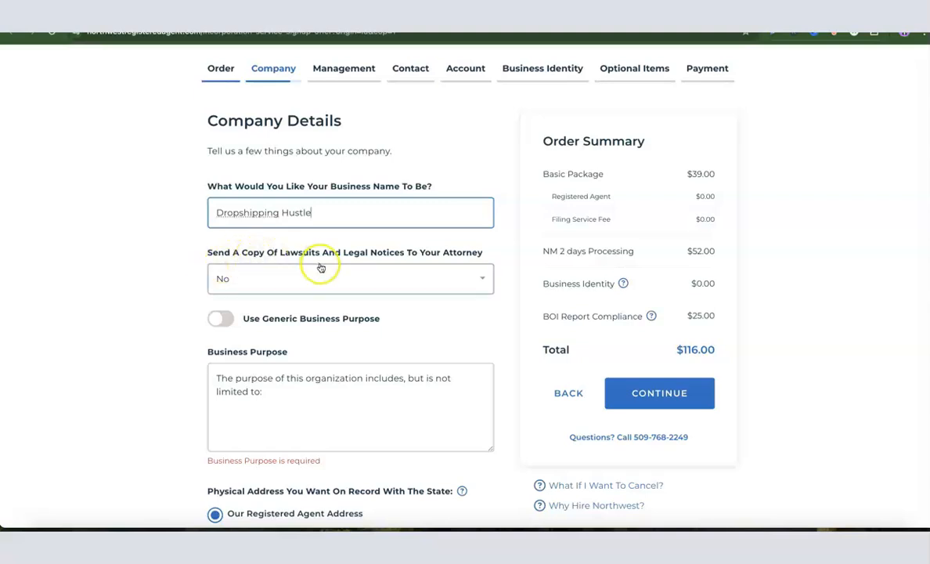
Try sending copies of lawsuits and legal notices to an attorney, and set the option back to No.
click(400, 279)
click(260, 310)
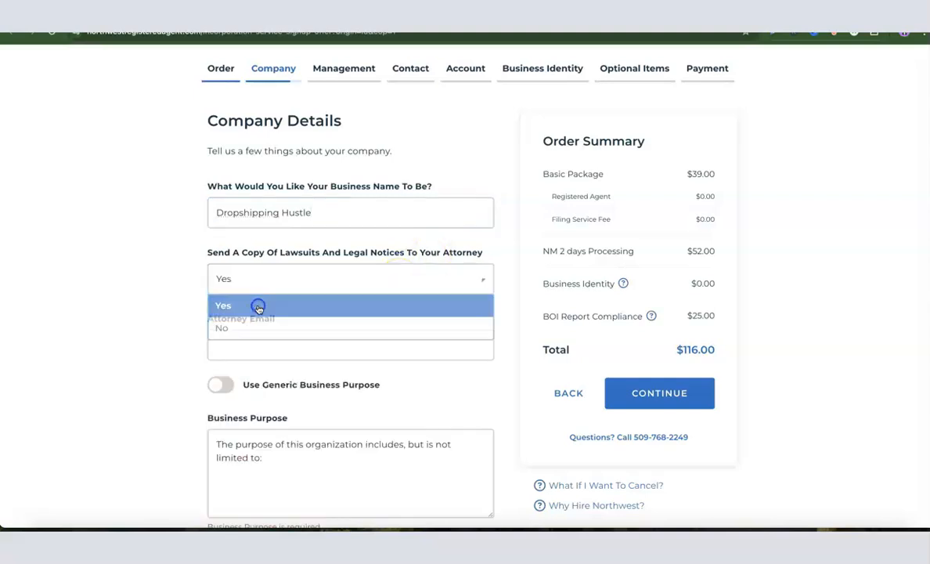
click(262, 348)
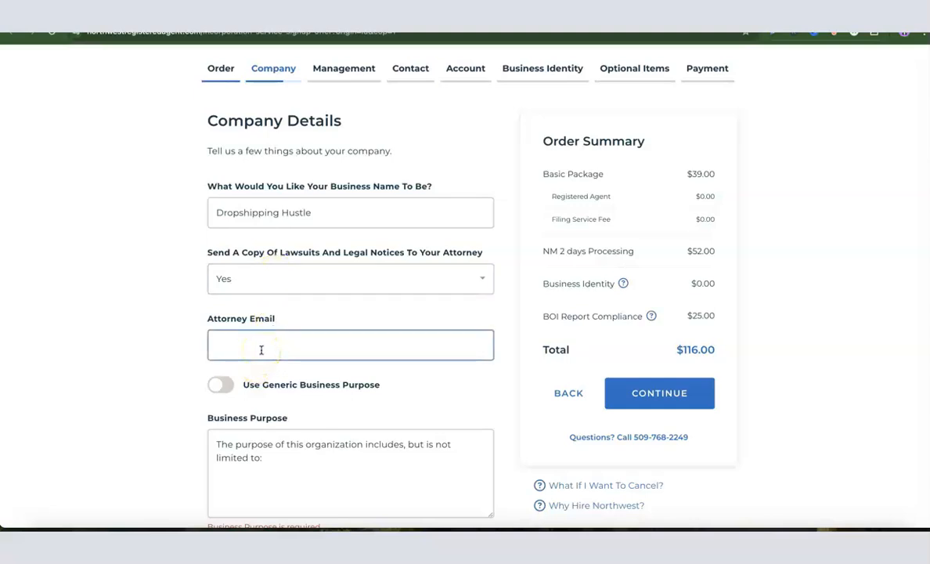
click(286, 274)
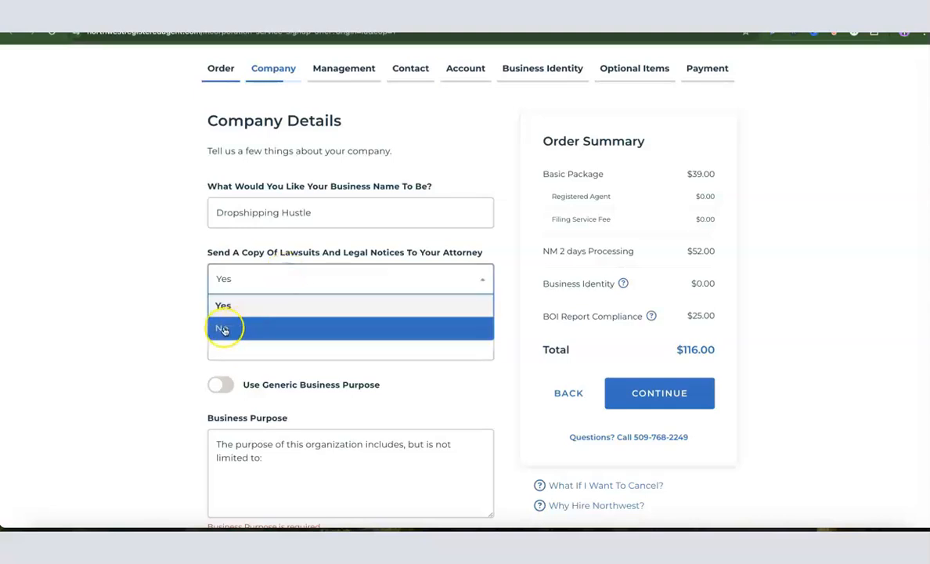
click(227, 329)
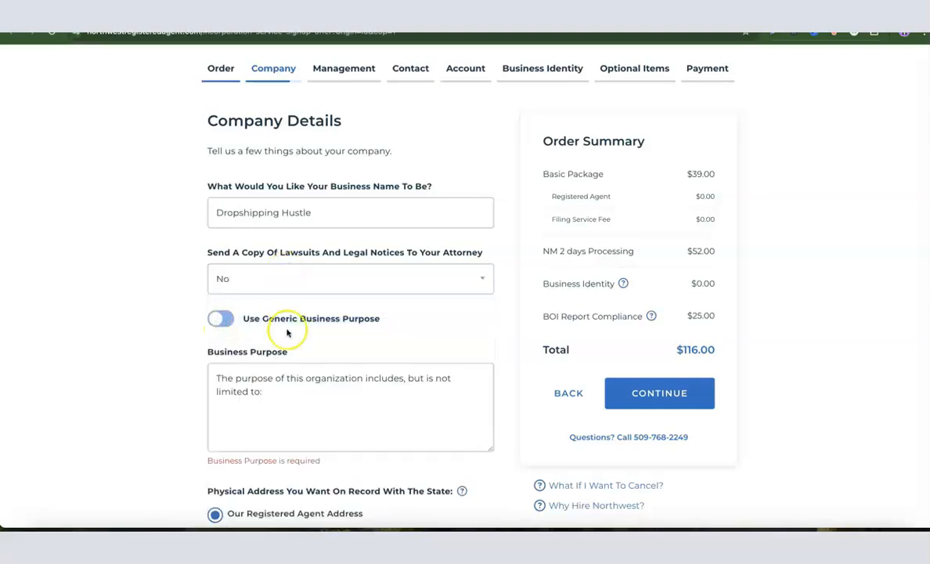
Try the generic business purpose option and turn it off again.
scroll(265, 311, down, 1)
click(256, 345)
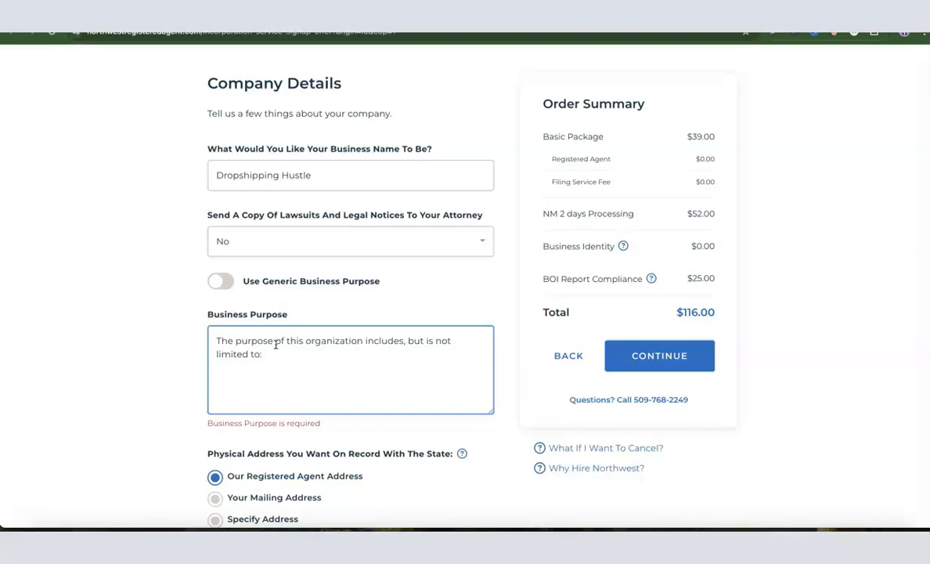
click(221, 282)
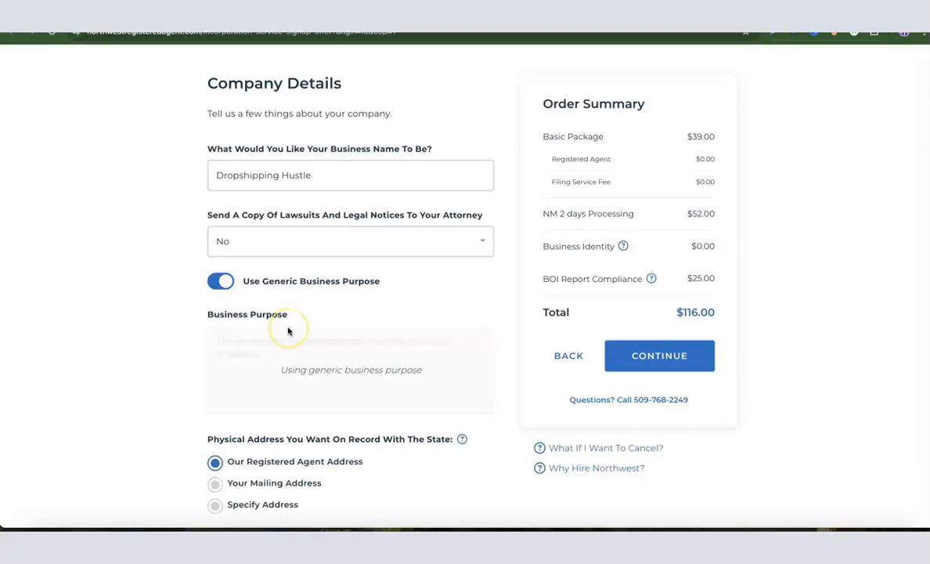
click(222, 282)
Complete the business purpose statement with "ecommerce and sales of general product.".
click(299, 365)
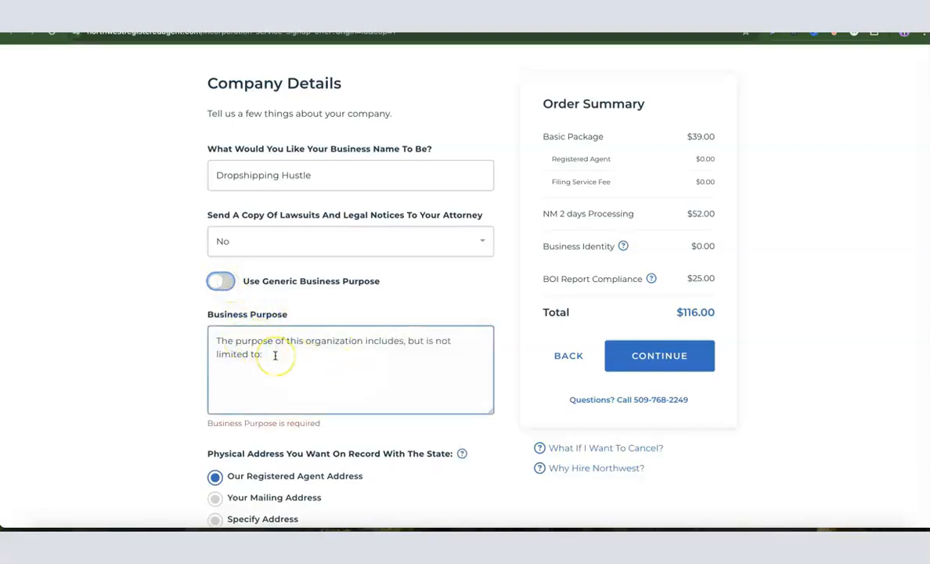
click(275, 355)
key(BackSpace)
text(:)
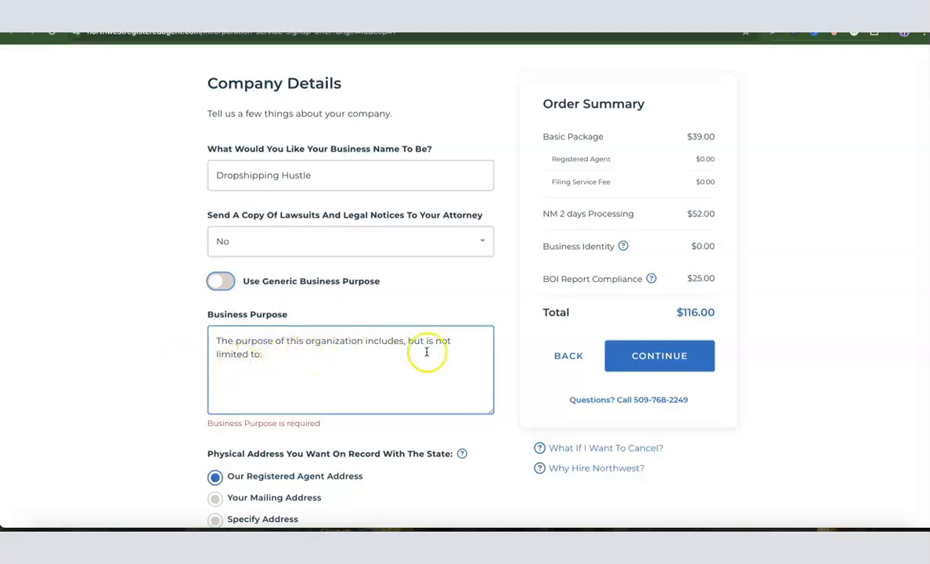
click(291, 357)
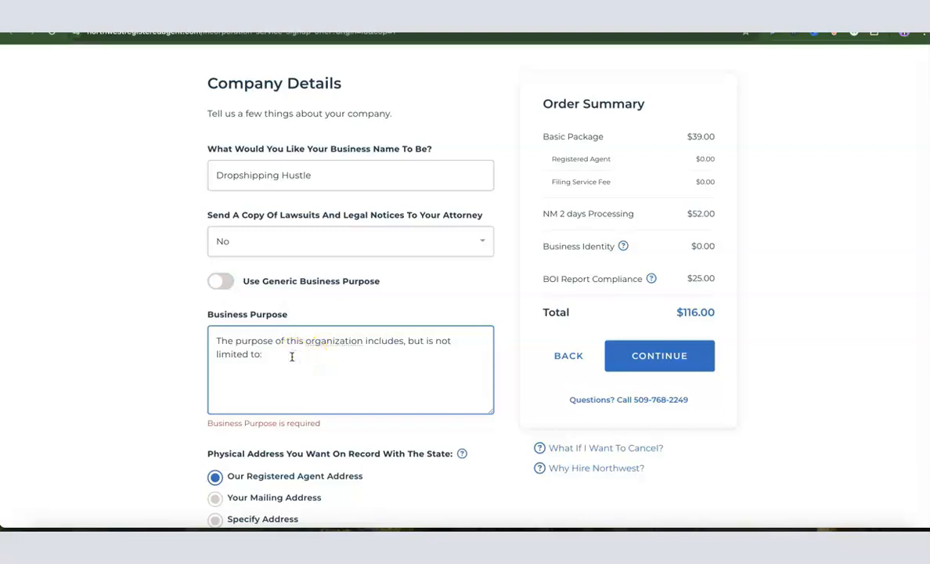
text(ecommerce and sales of general product.)
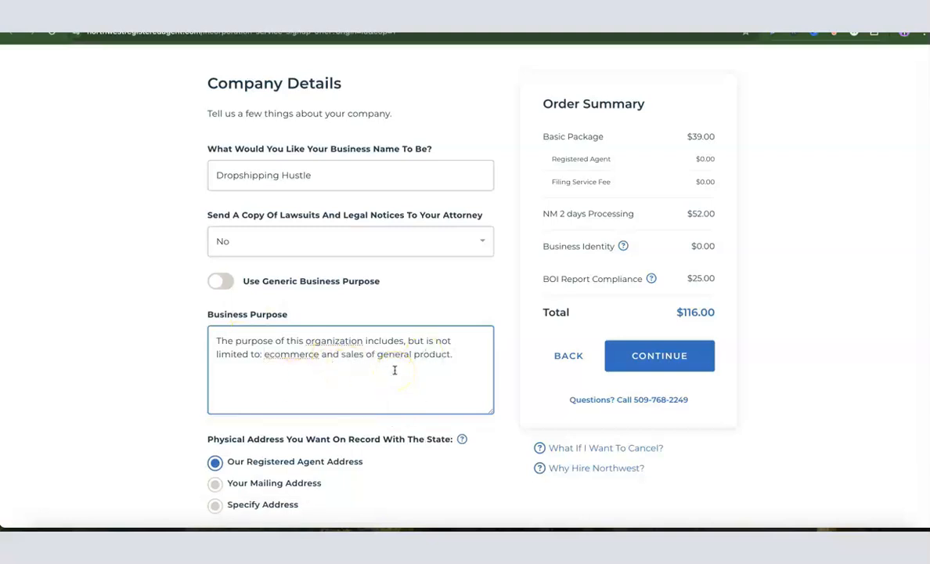
click(193, 332)
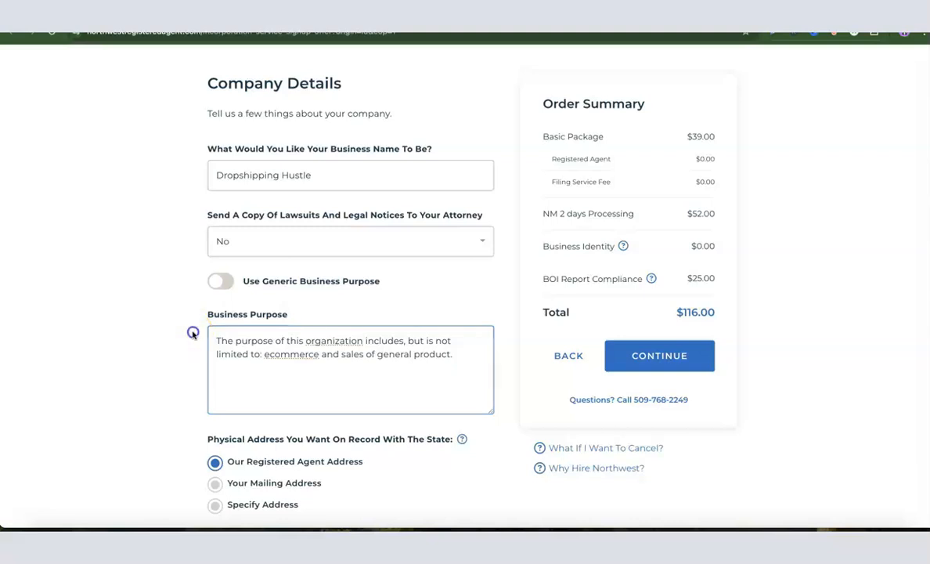
Keep the registered agent address for the physical and mailing addresses on record, and continue to the company management details.
scroll(277, 314, down, 2)
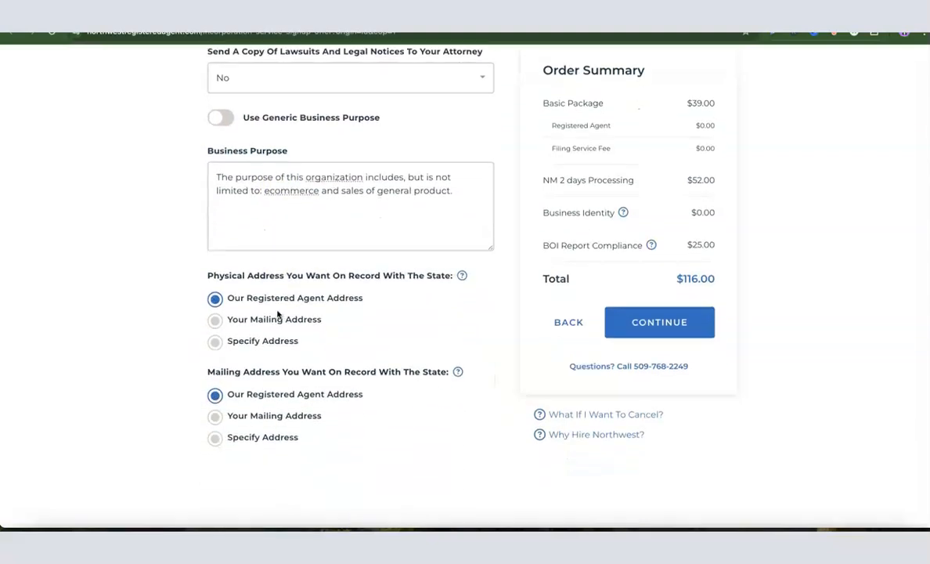
click(275, 298)
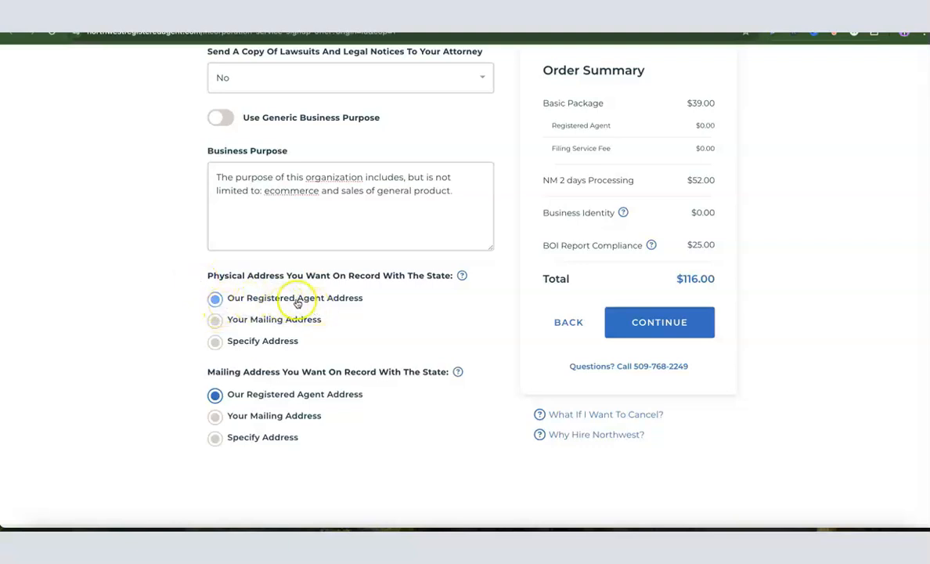
scroll(352, 308, down, 1)
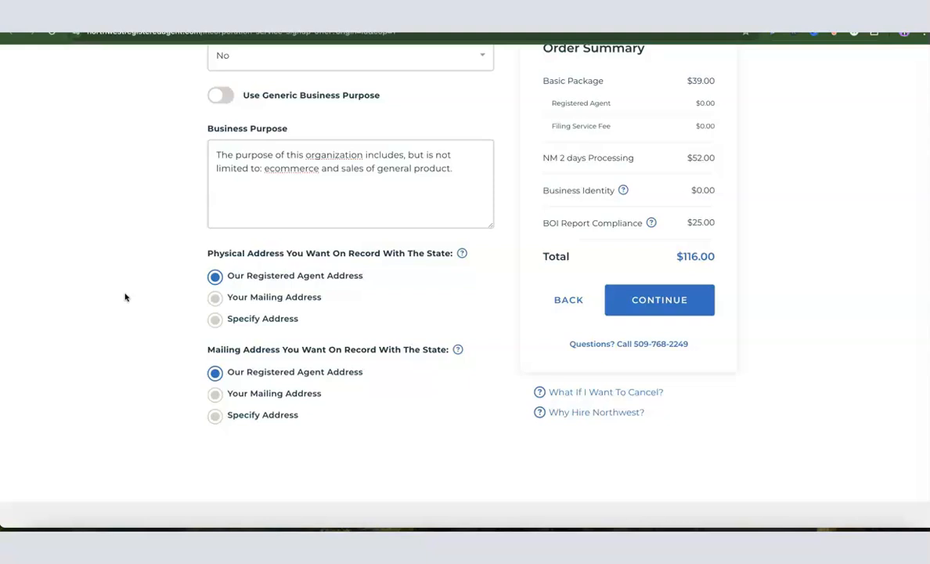
scroll(149, 311, up, 3)
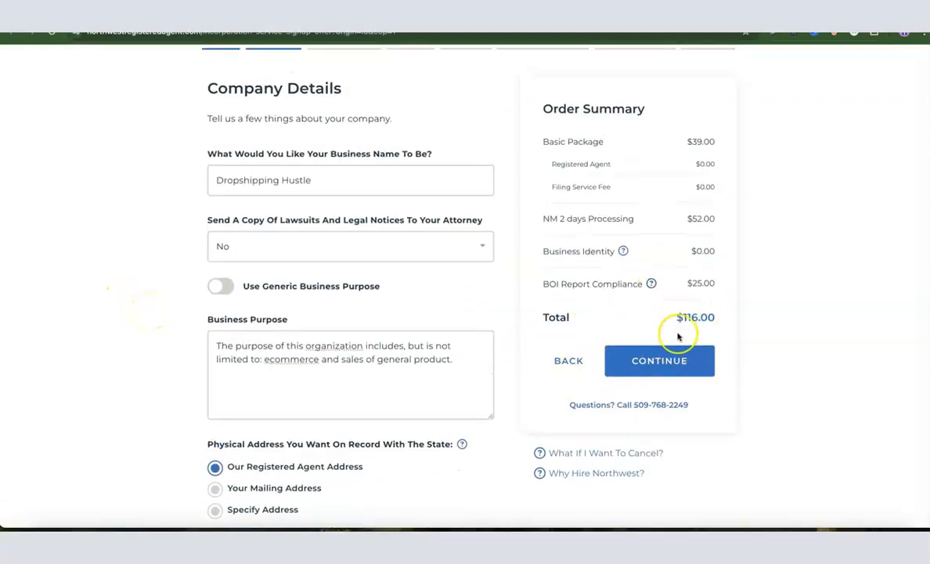
scroll(665, 344, down, 1)
click(656, 354)
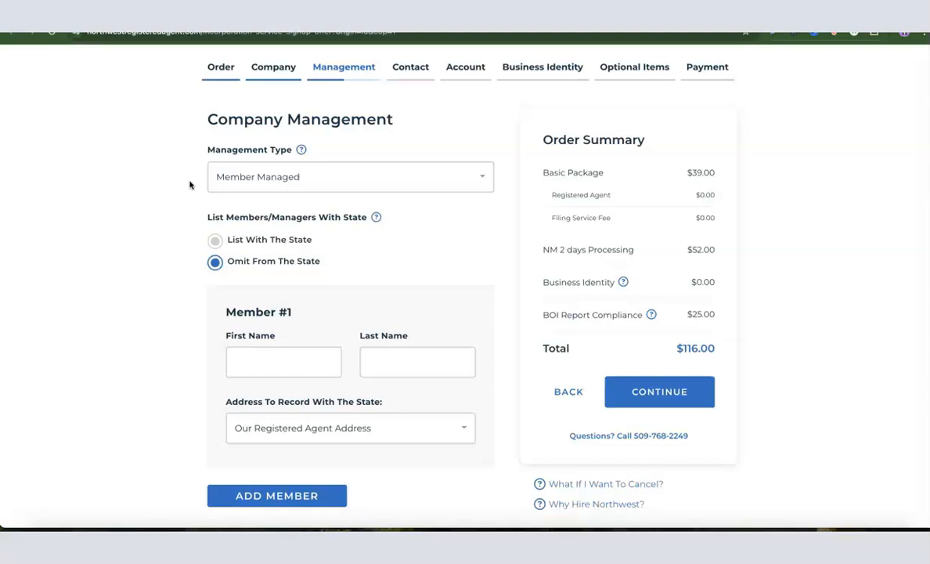
Keep the management type as Member Managed and choose to omit the members from the state listing.
click(257, 179)
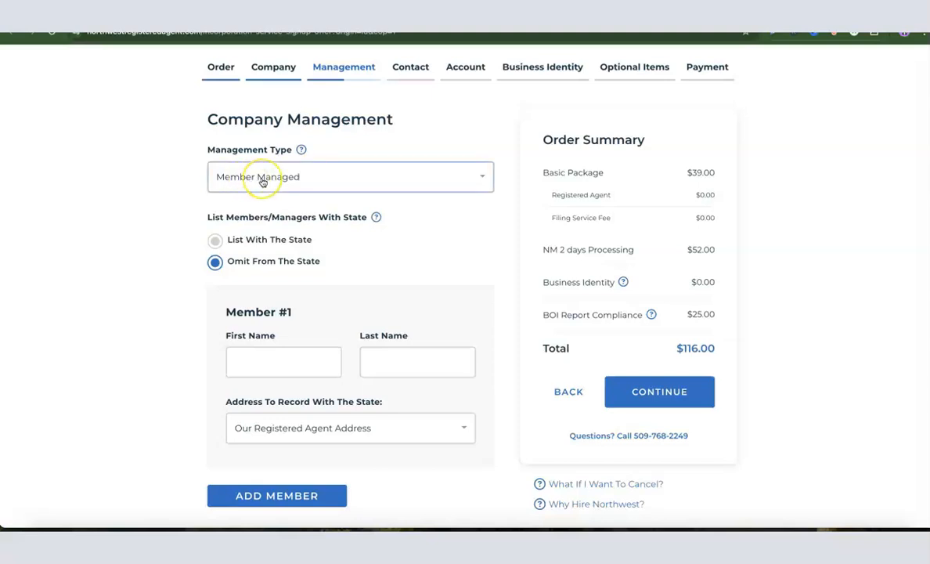
click(262, 181)
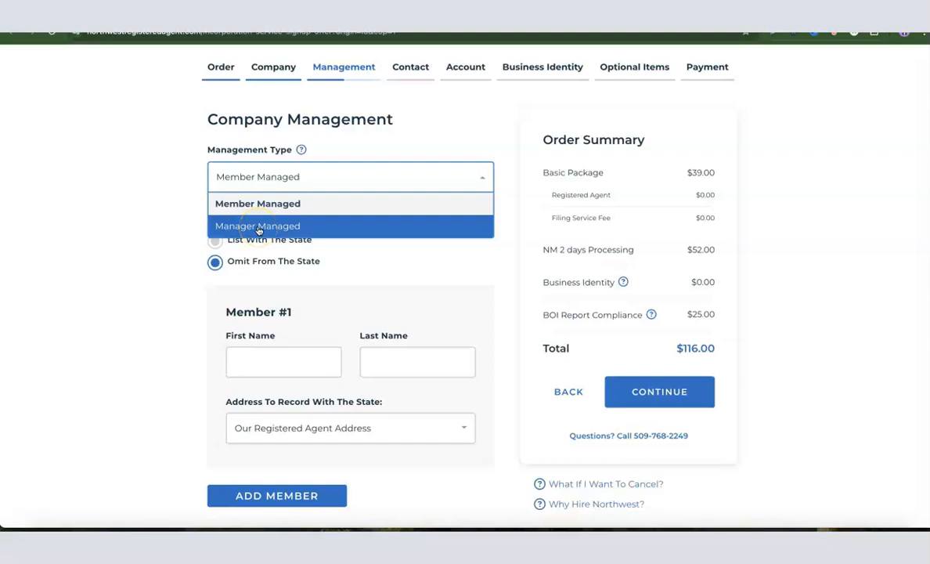
click(245, 204)
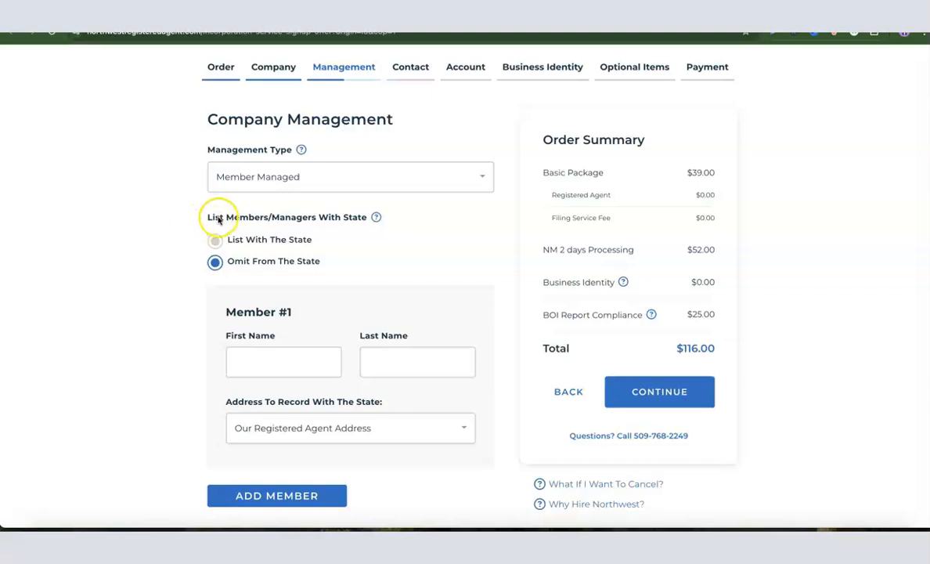
click(218, 262)
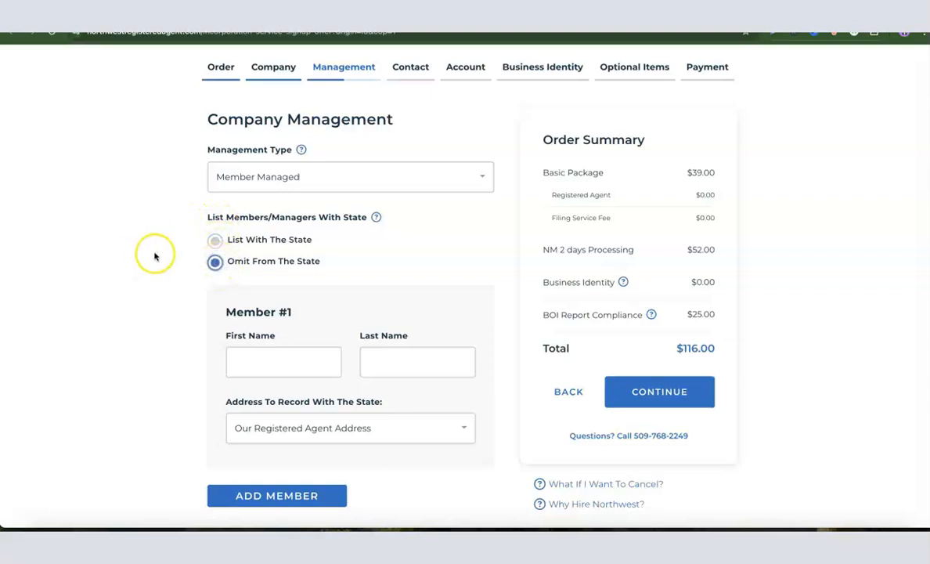
Enter the first and last name of Member #1, keeping Our Registered Agent Address as the address recorded with the state.
scroll(195, 266, down, 1)
click(266, 355)
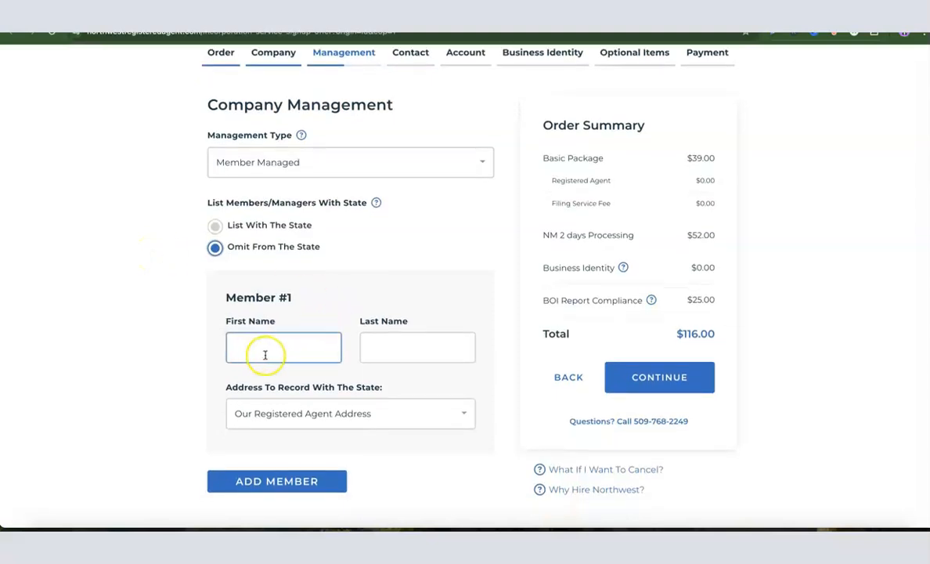
click(431, 347)
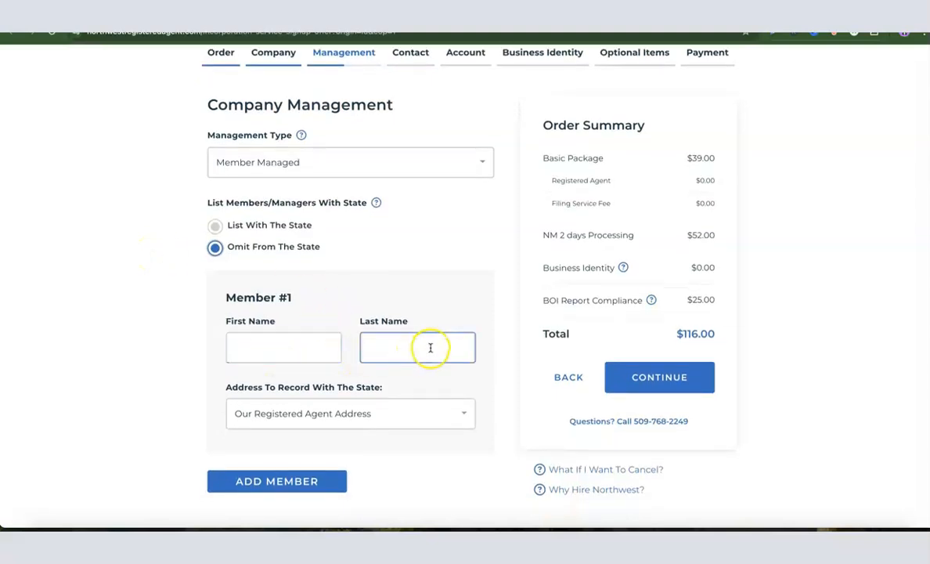
click(266, 353)
click(415, 355)
scroll(403, 353, down, 1)
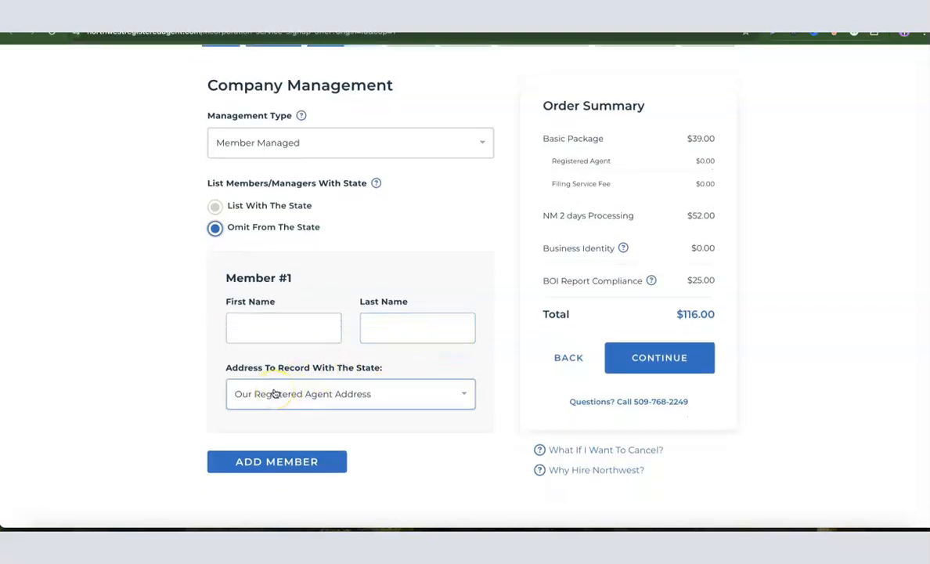
click(294, 397)
click(301, 336)
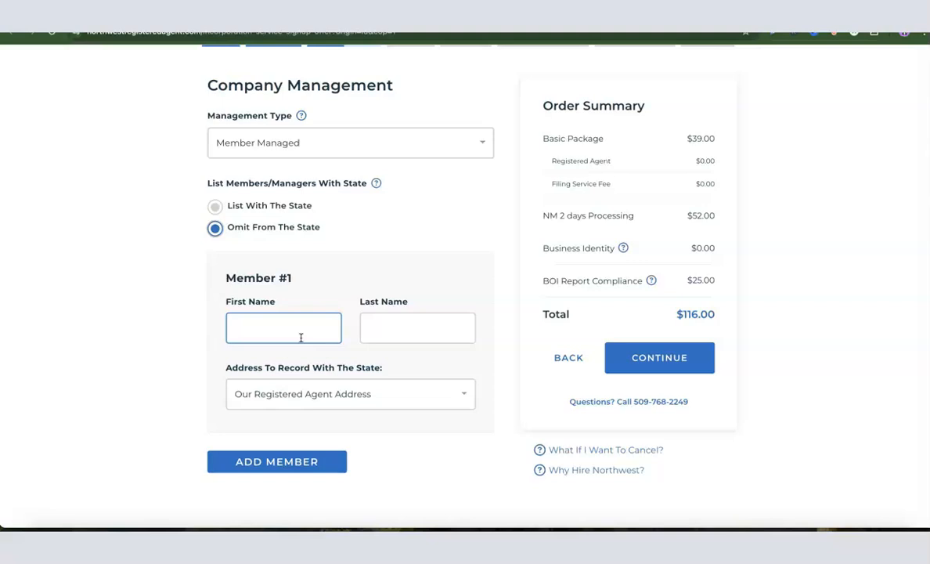
click(307, 403)
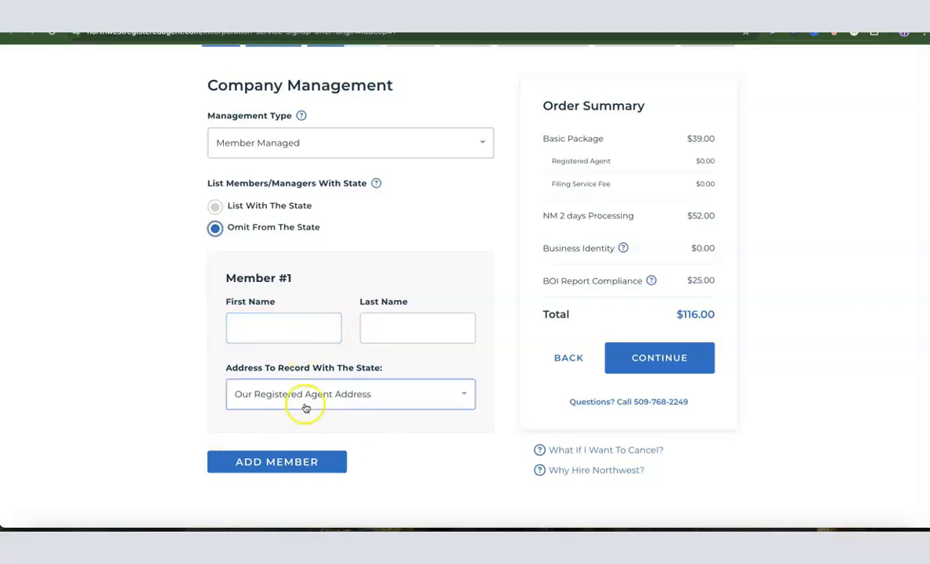
scroll(336, 396, down, 1)
scroll(336, 396, down, 1)
scroll(336, 396, up, 5)
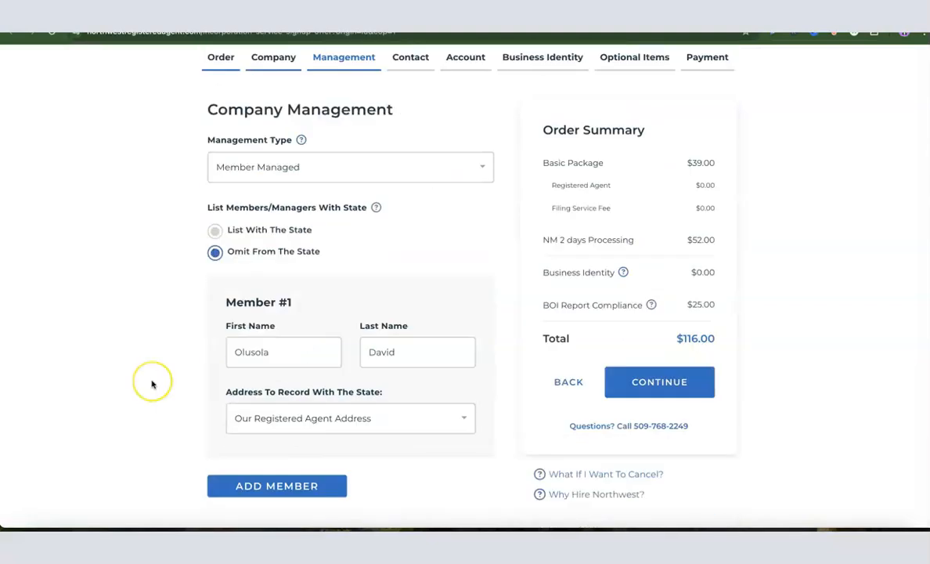
scroll(159, 378, down, 1)
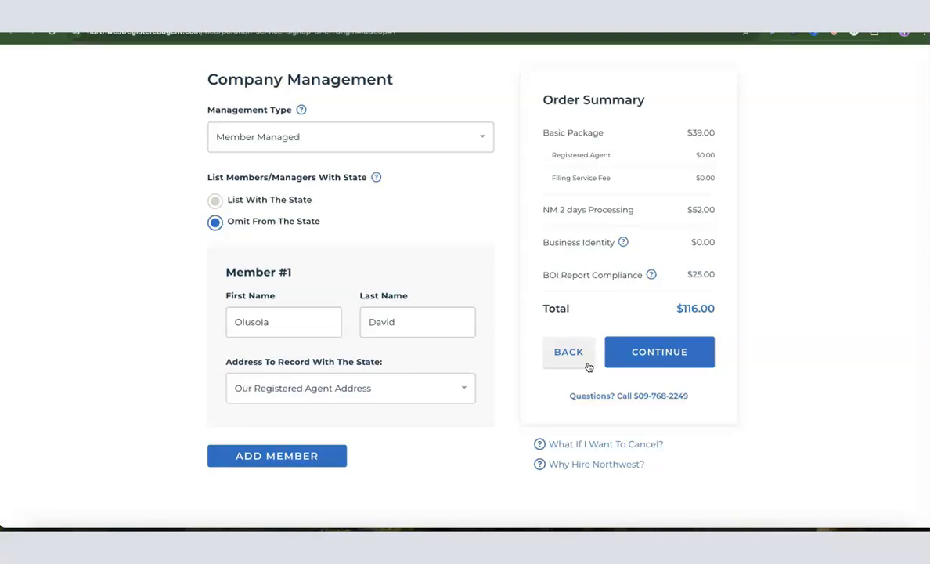
click(461, 387)
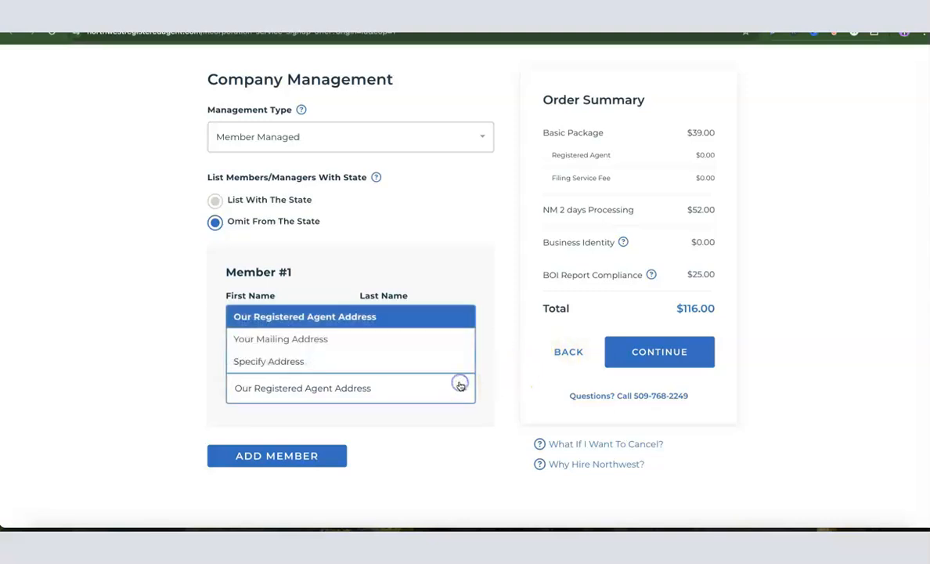
click(303, 363)
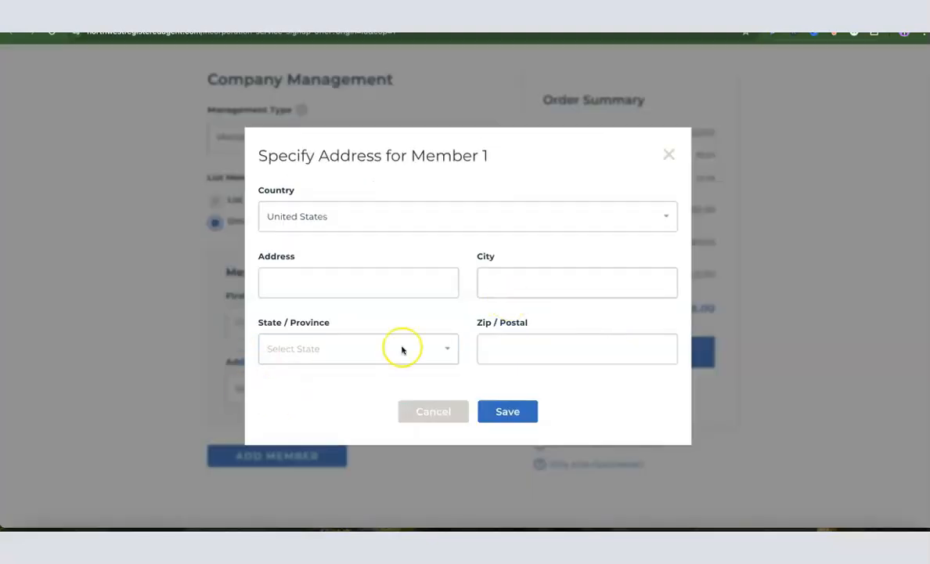
click(439, 280)
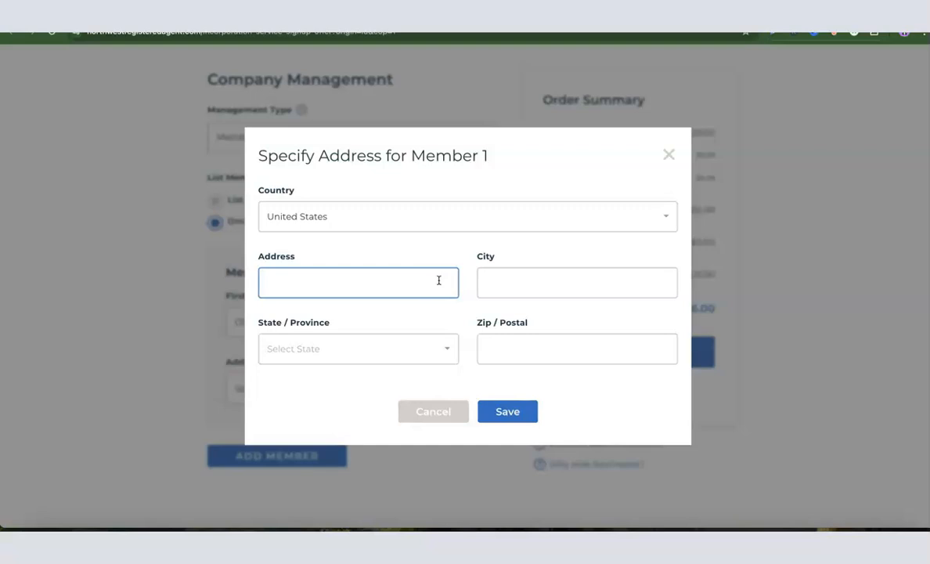
click(667, 155)
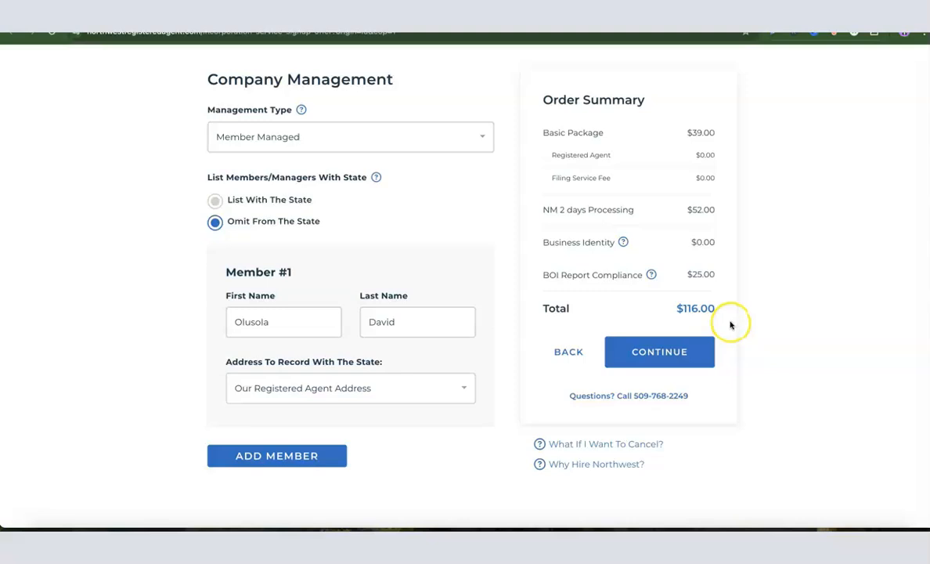
Continue to the contact details, go through the name, phone number, country and mailing address fields, and proceed to the account setup.
click(660, 353)
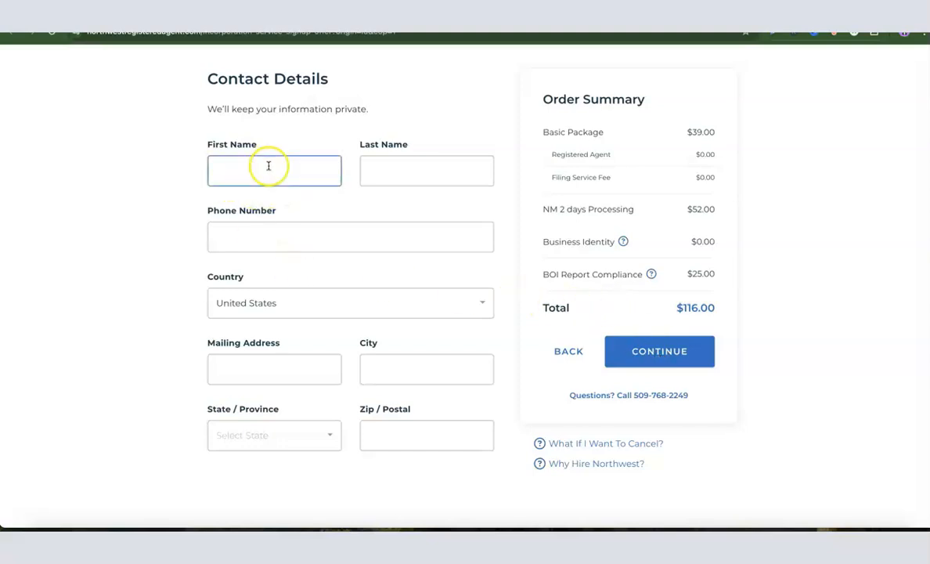
click(287, 238)
click(252, 308)
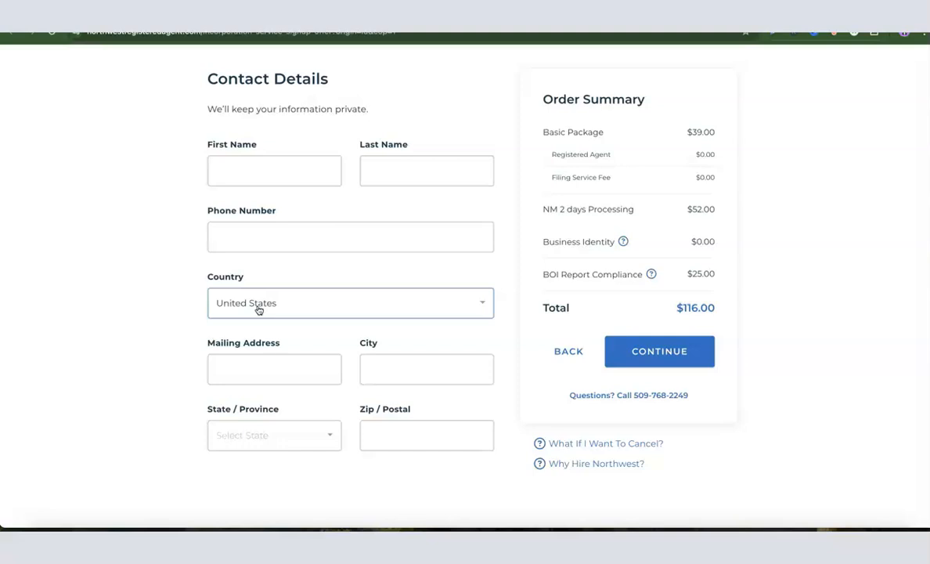
click(245, 374)
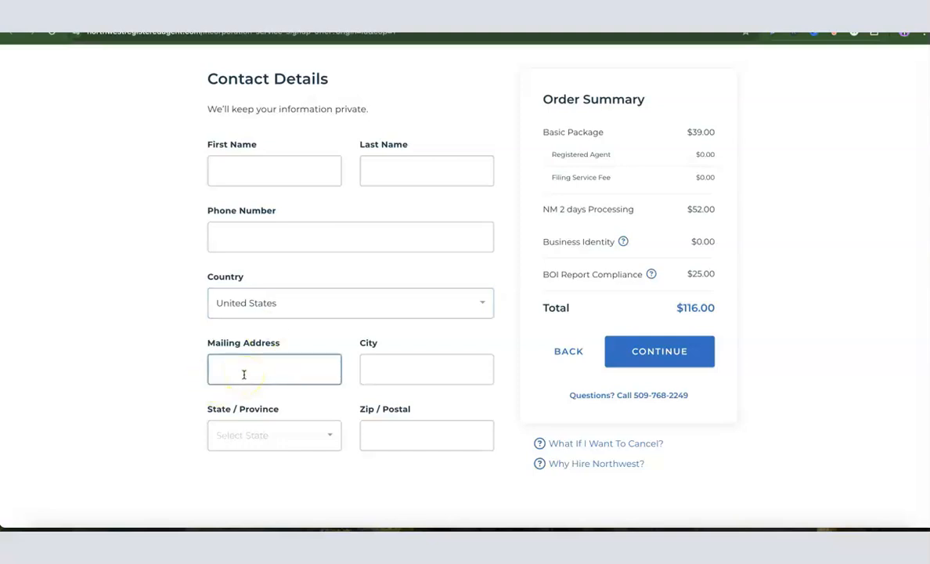
click(397, 379)
click(279, 442)
click(402, 441)
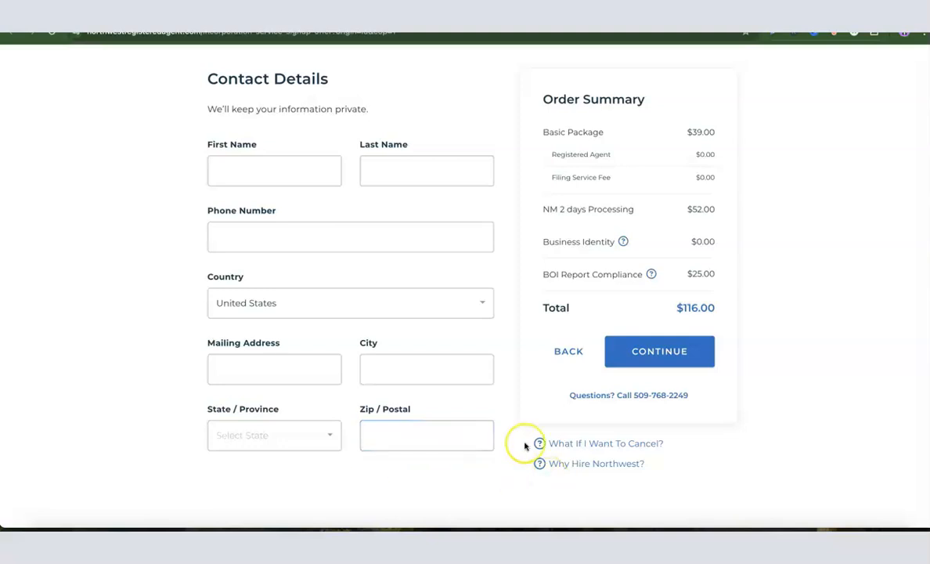
click(662, 359)
Paste the account's email address into the account setup form.
click(274, 245)
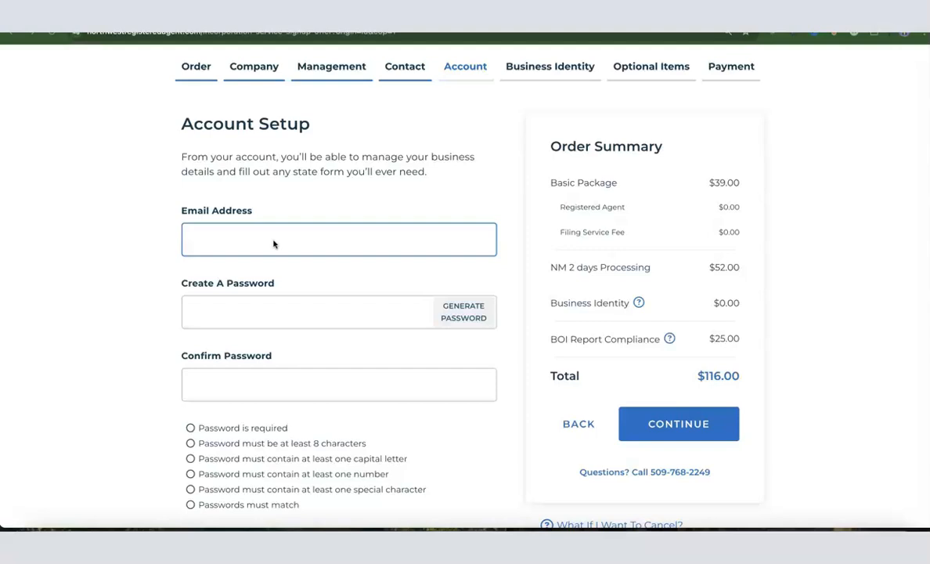
click(221, 242)
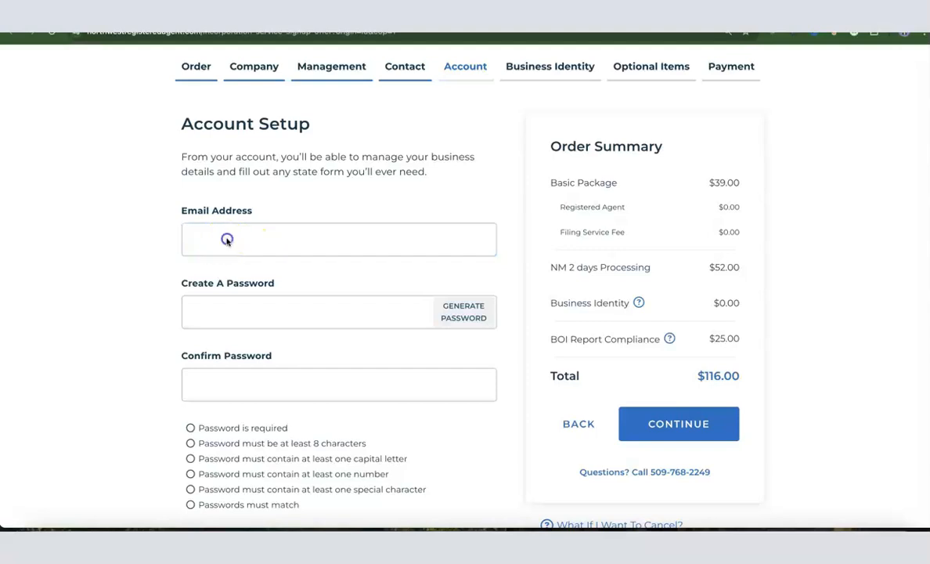
key(ctrl+v)
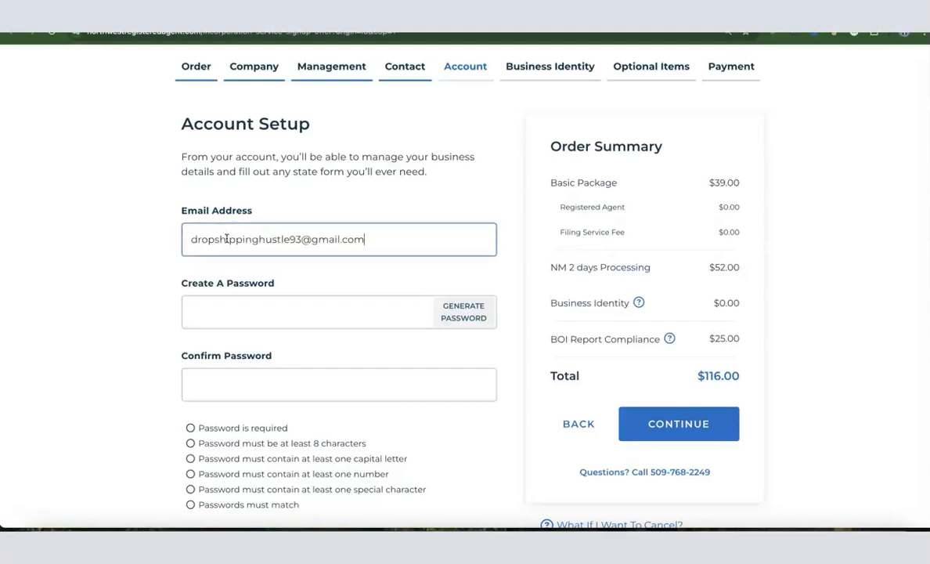
Fill the account password and its confirmation with a password generated by the form.
click(231, 321)
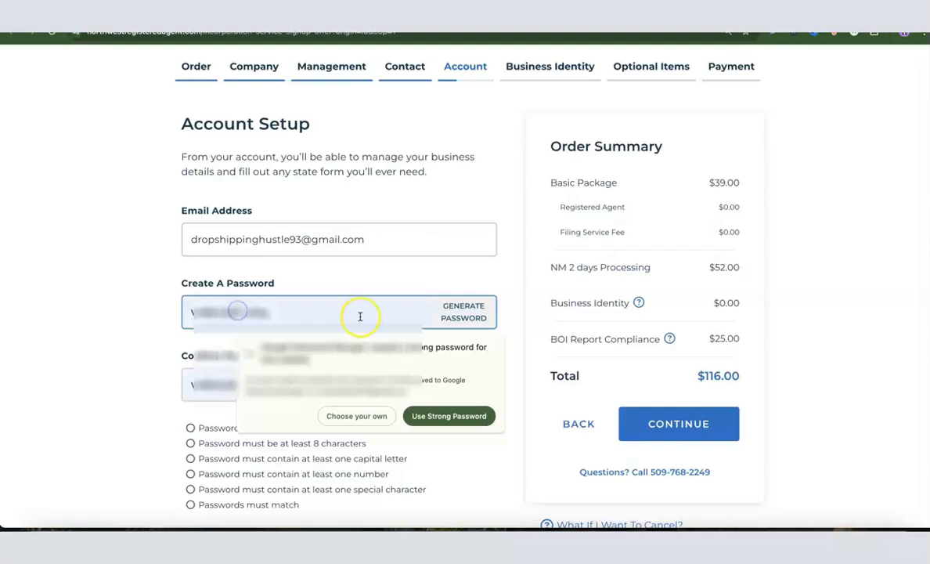
click(455, 318)
click(390, 316)
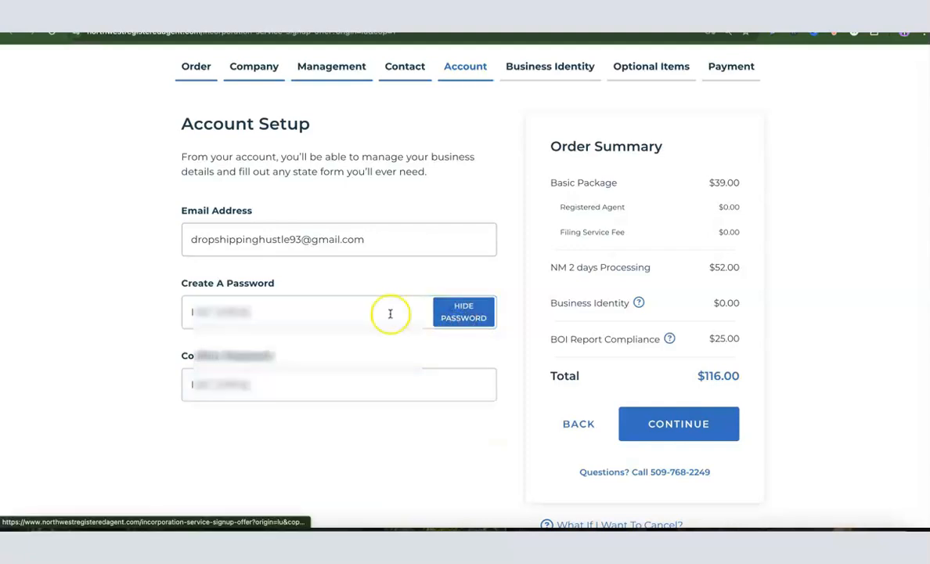
Copy the generated account password and continue to the Business Identity section.
click(149, 289)
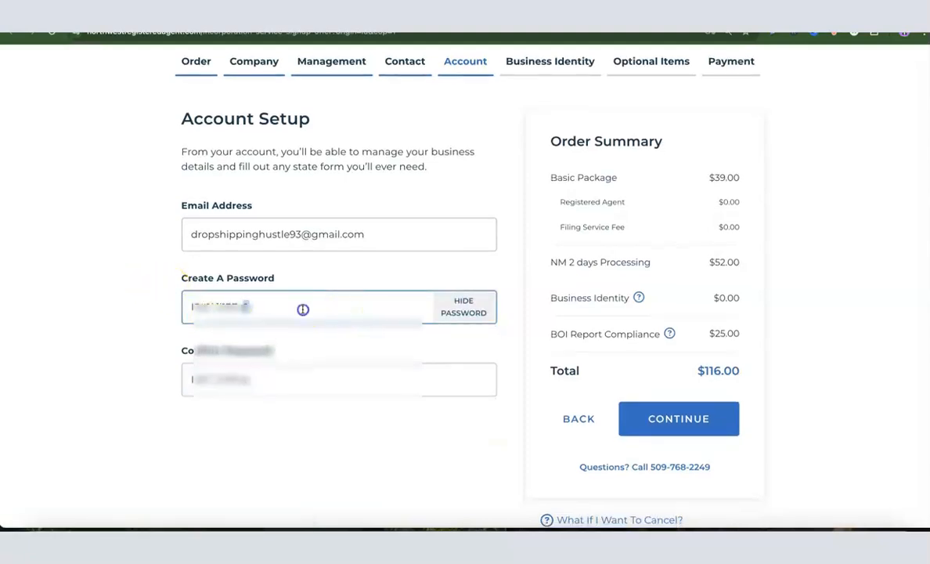
right_click(303, 309)
click(321, 266)
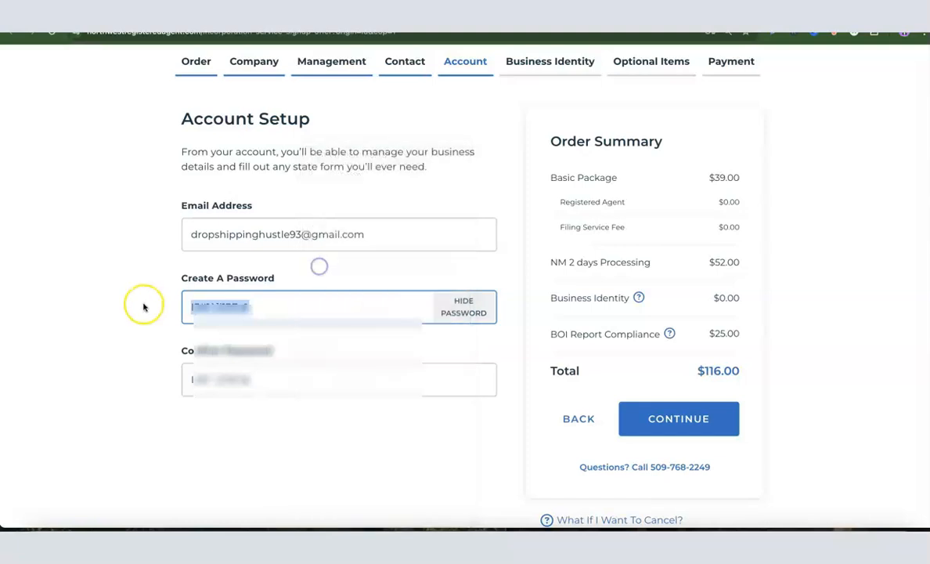
click(141, 304)
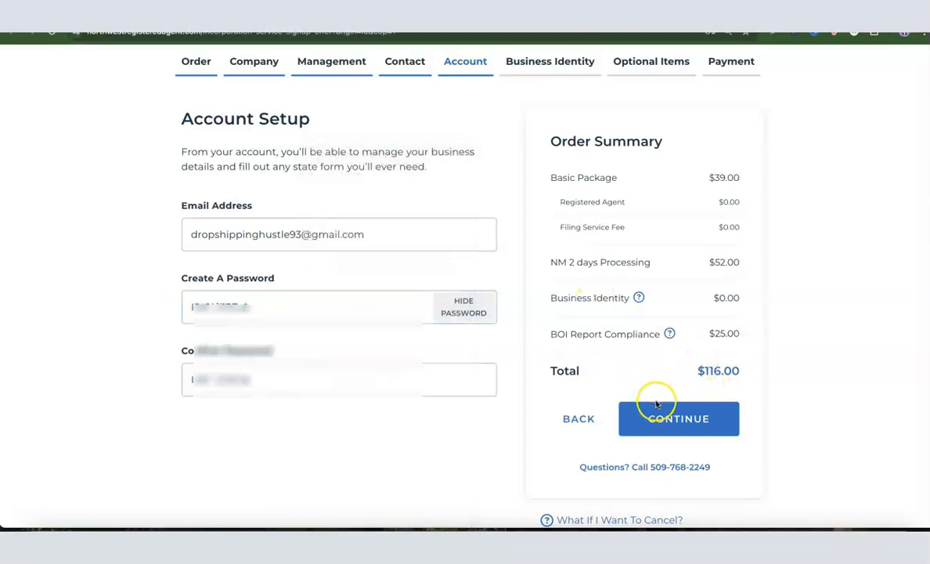
click(678, 417)
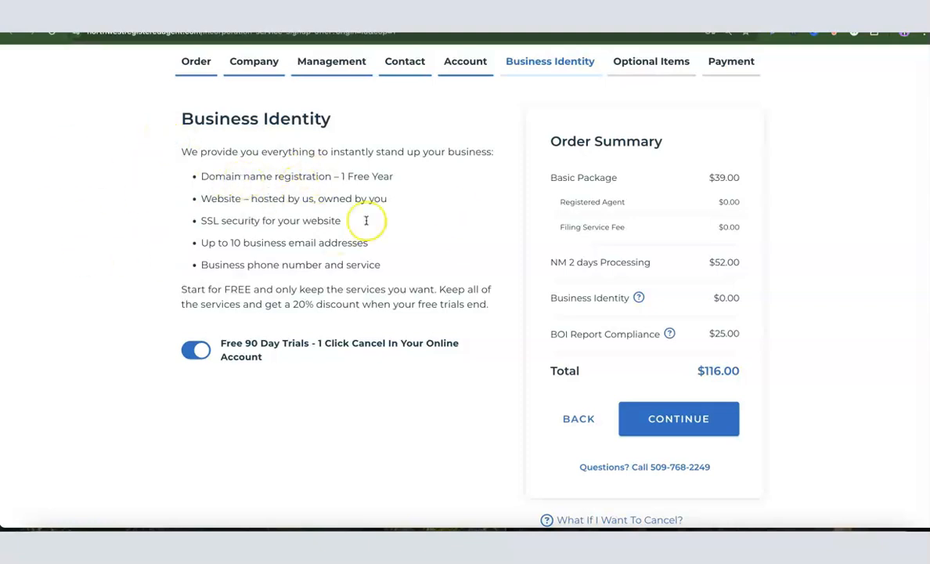
Turn off the Free 90 Day Trials, leave the individual Business Identity options off, and continue to the optional items.
click(202, 351)
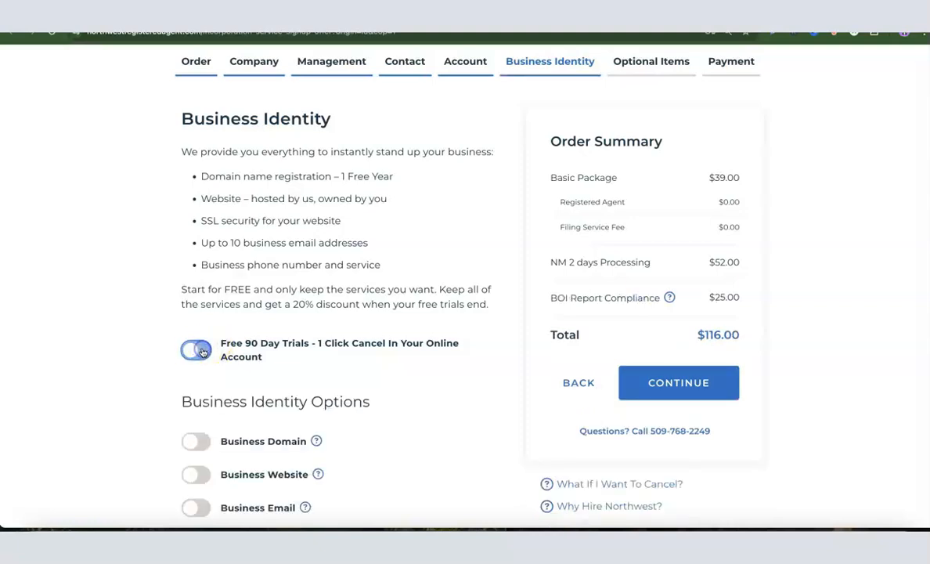
scroll(379, 264, down, 1)
scroll(378, 264, down, 3)
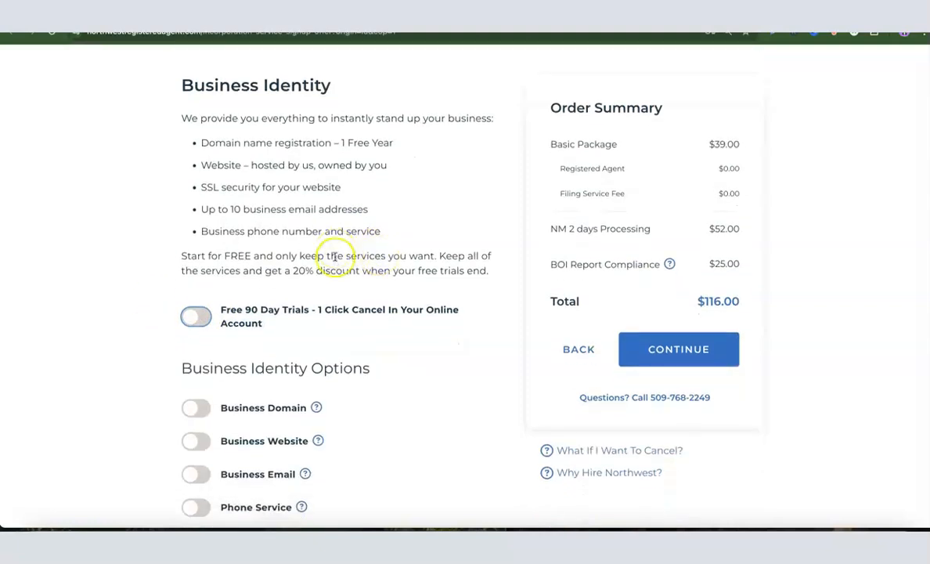
click(263, 202)
scroll(298, 192, up, 3)
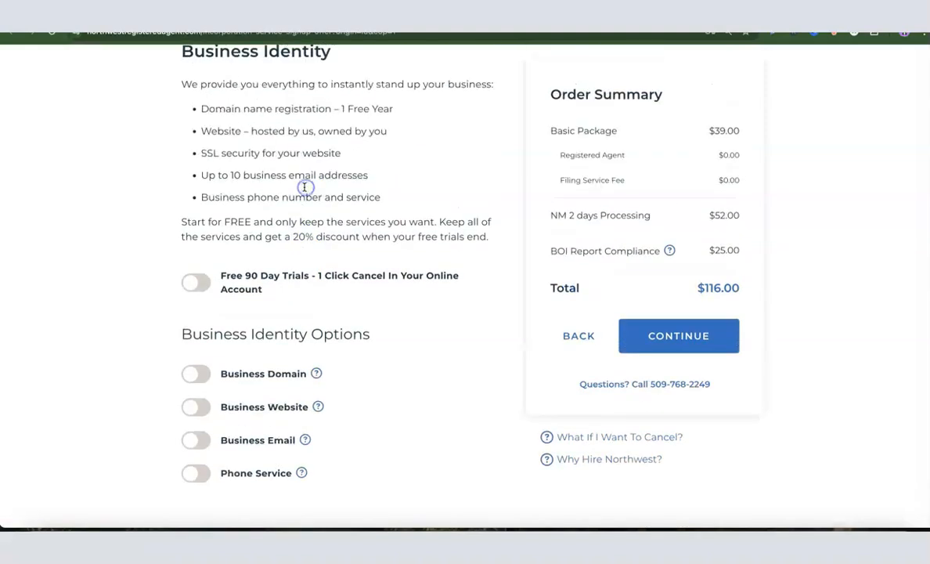
scroll(283, 180, down, 4)
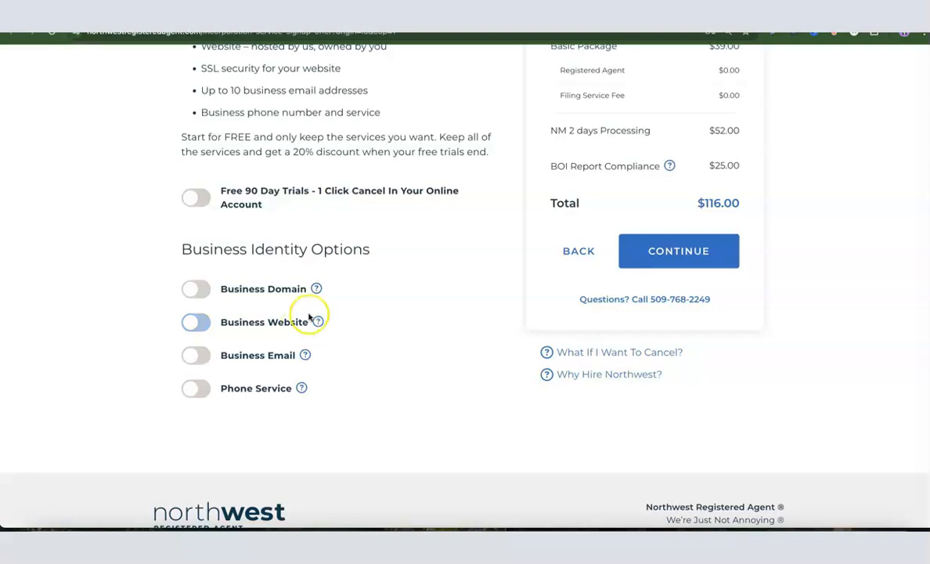
scroll(266, 306, up, 1)
scroll(266, 306, up, 3)
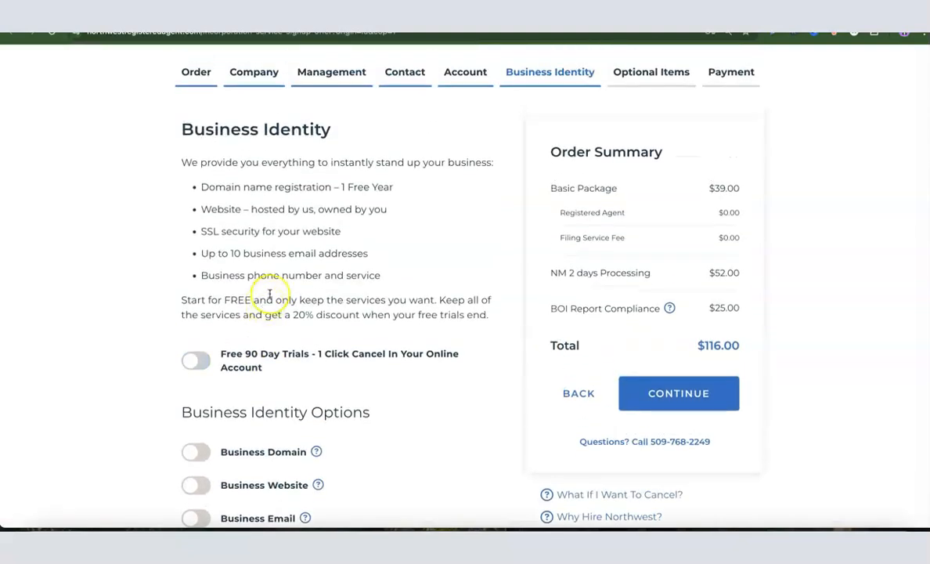
scroll(270, 301, down, 1)
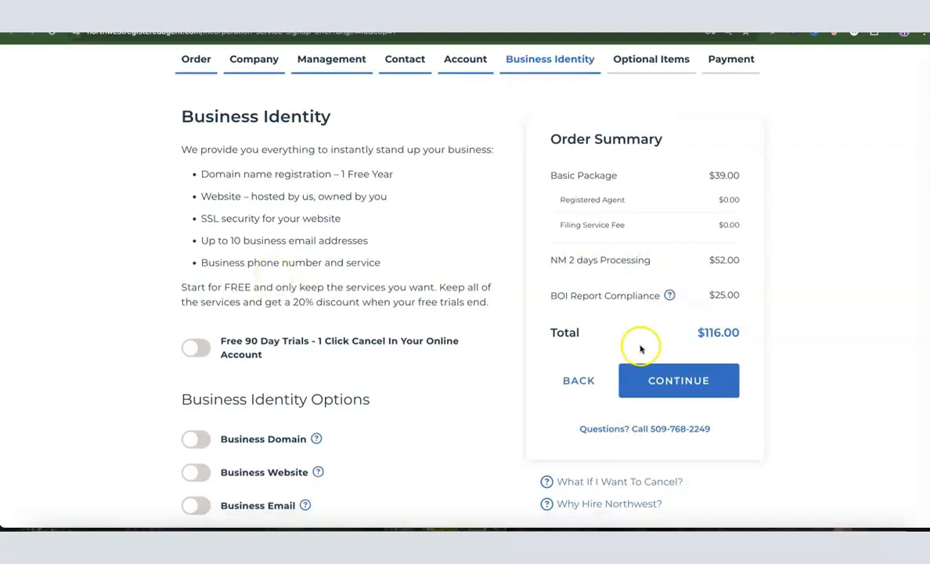
click(677, 381)
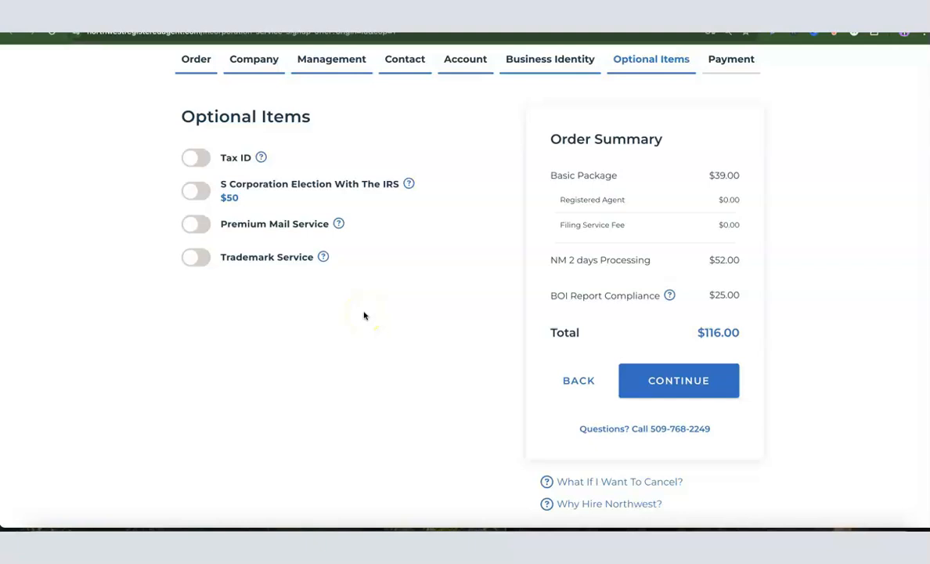
Add the Tax ID service with the $200 Do NOT Have Social Security Number option and continue to payment.
scroll(364, 315, up, 1)
click(191, 193)
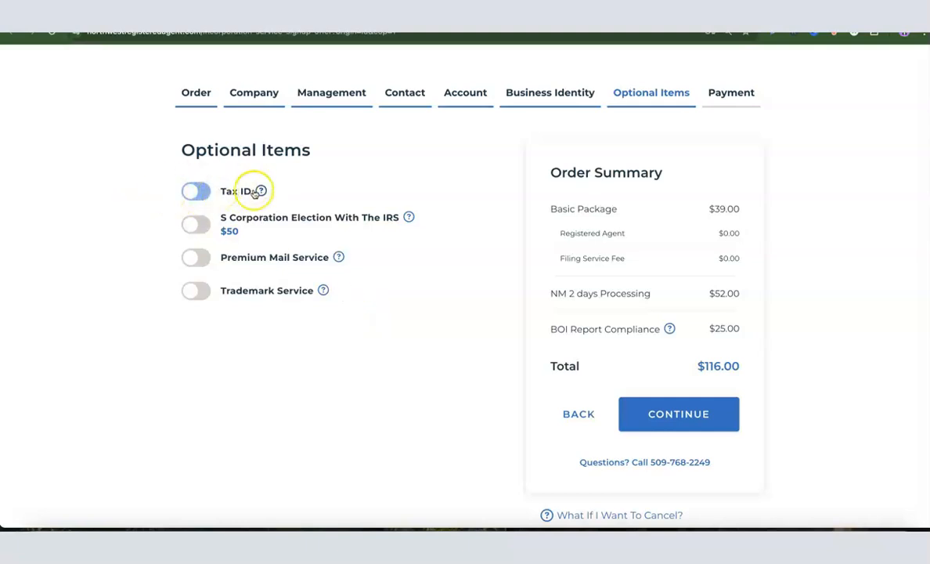
click(195, 192)
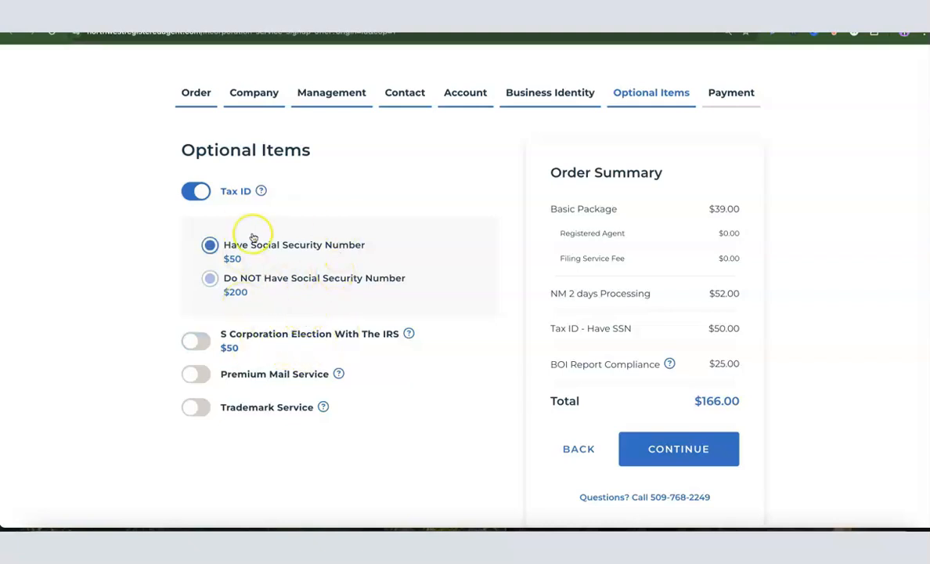
click(209, 278)
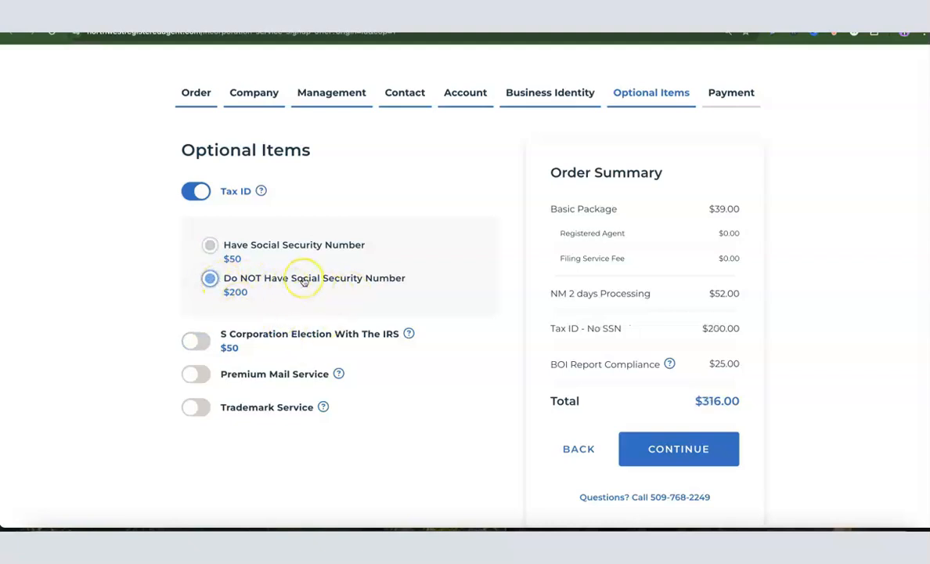
scroll(304, 282, down, 1)
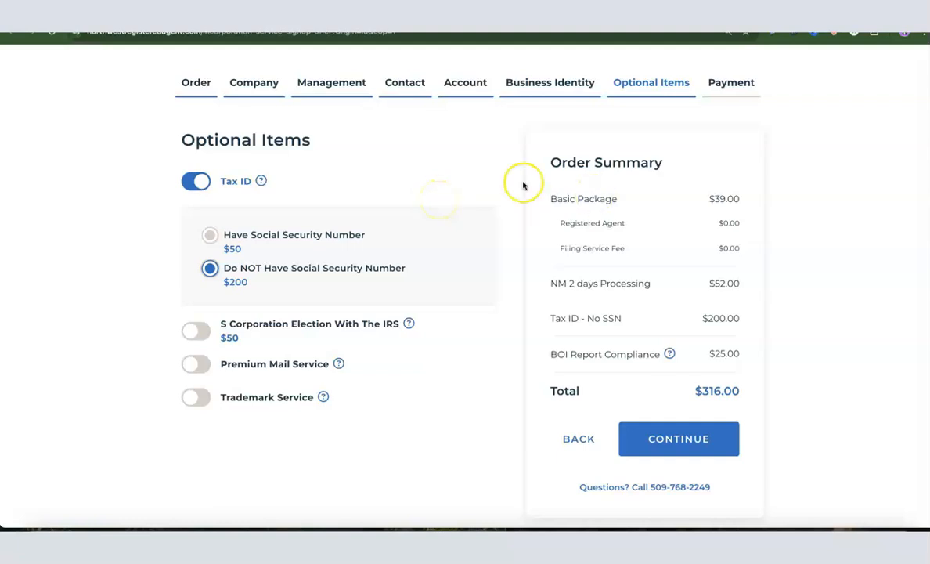
click(684, 445)
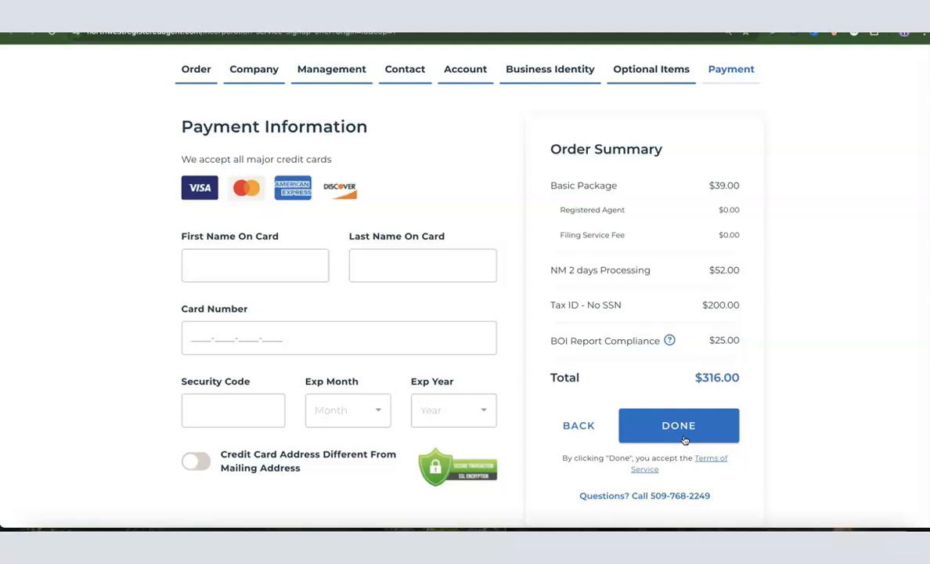
Look over the payment form's fields for the cardholder name, card number, security code and expiry date.
click(228, 259)
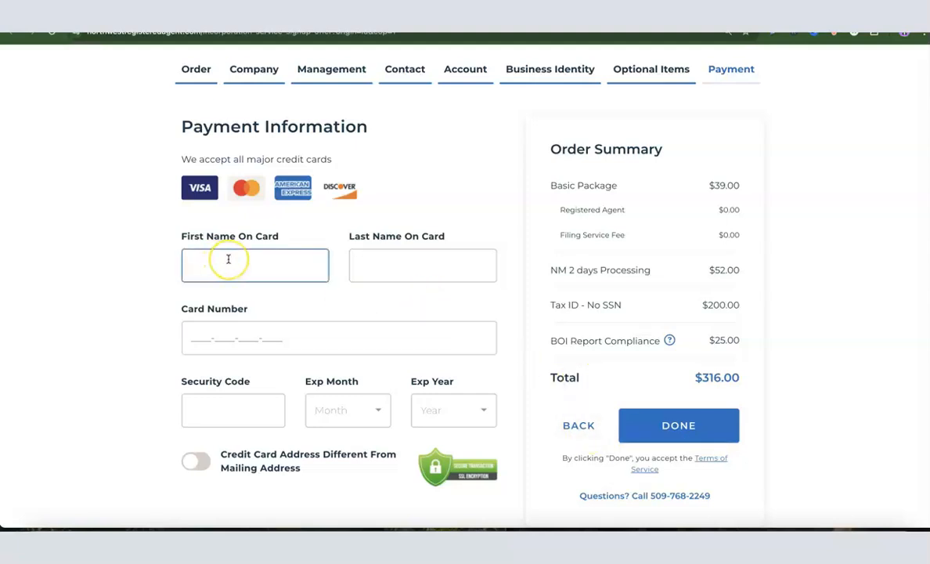
click(371, 272)
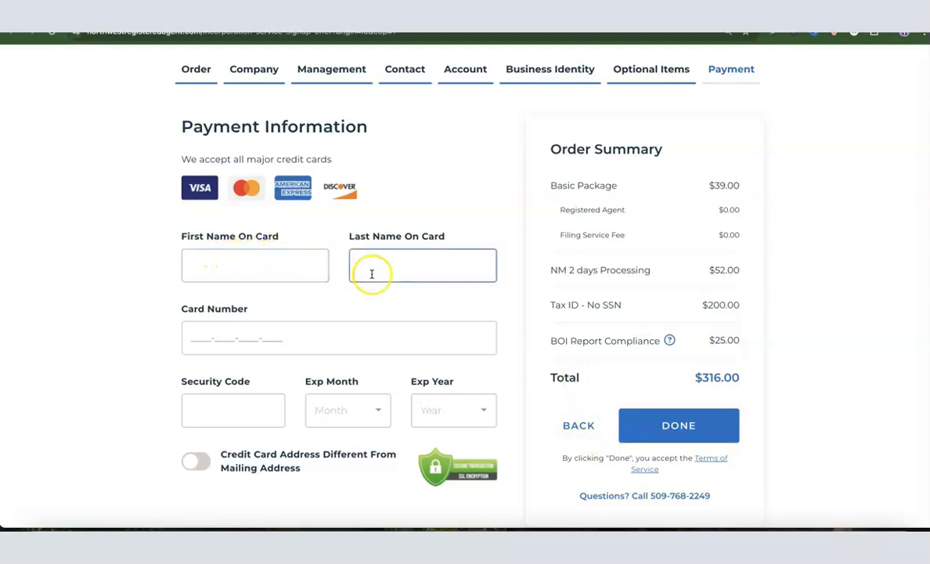
click(233, 343)
click(214, 407)
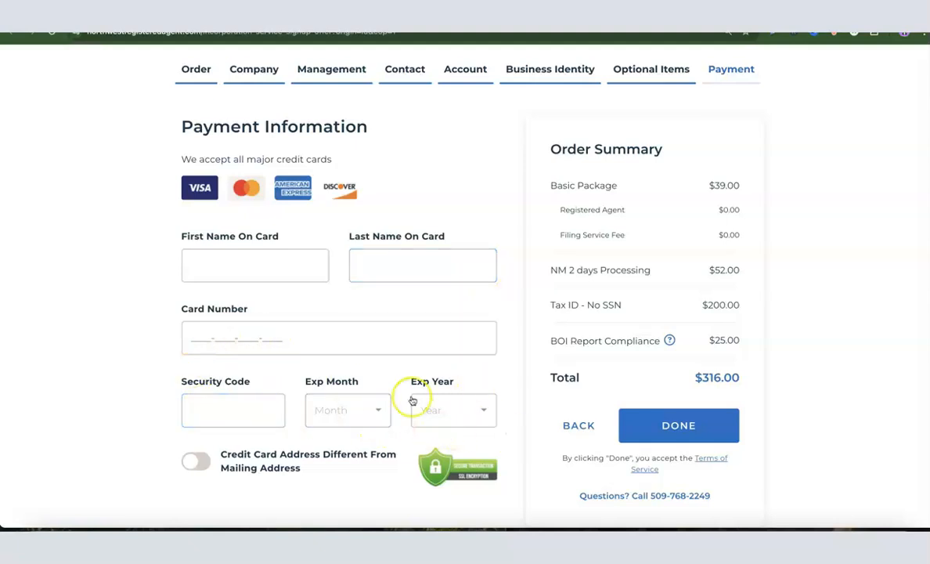
click(386, 346)
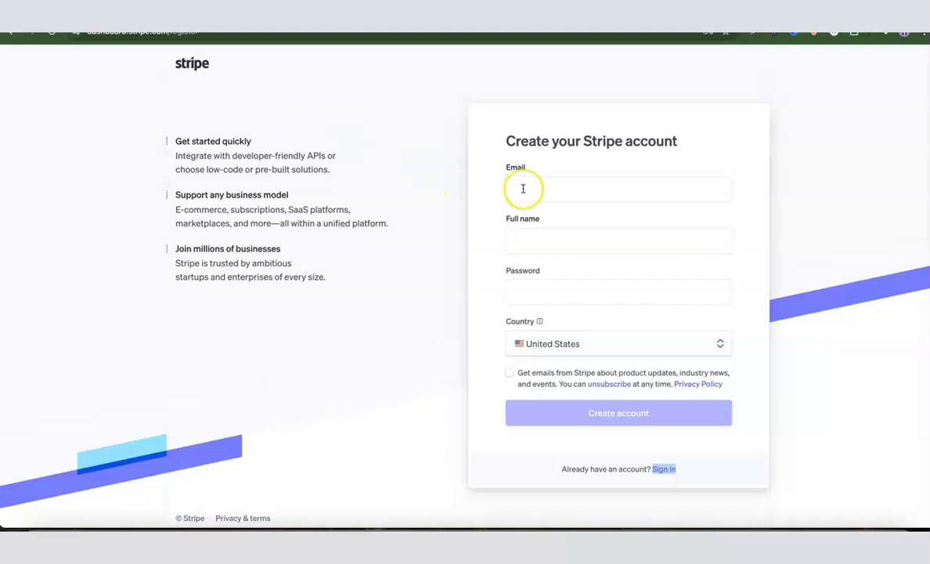
click(527, 236)
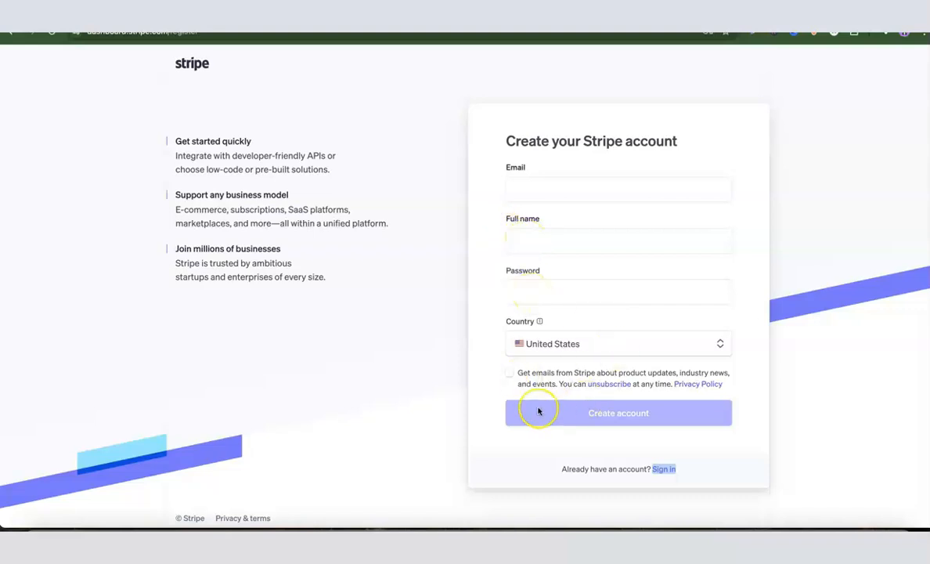
Switch from account registration to signing in, and sign in to the existing Stripe account with the saved email and password.
click(616, 417)
click(585, 28)
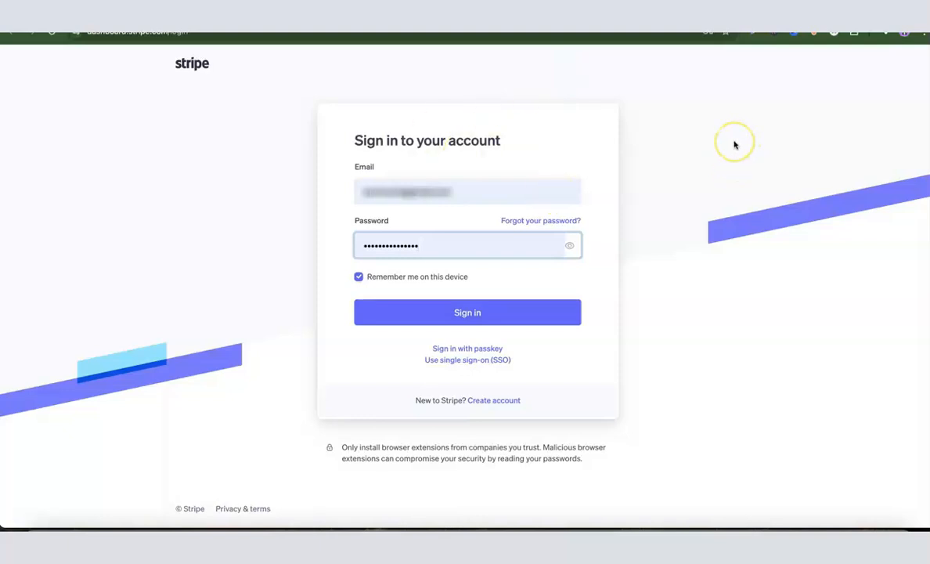
click(468, 315)
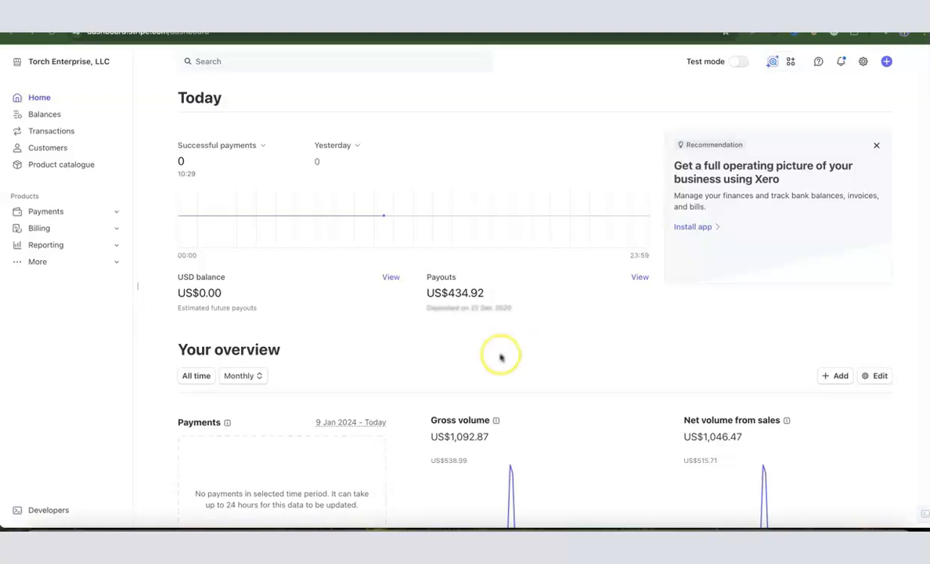
Create a new account named Dropshipping Hustle, keeping United States as the country of operation.
click(88, 60)
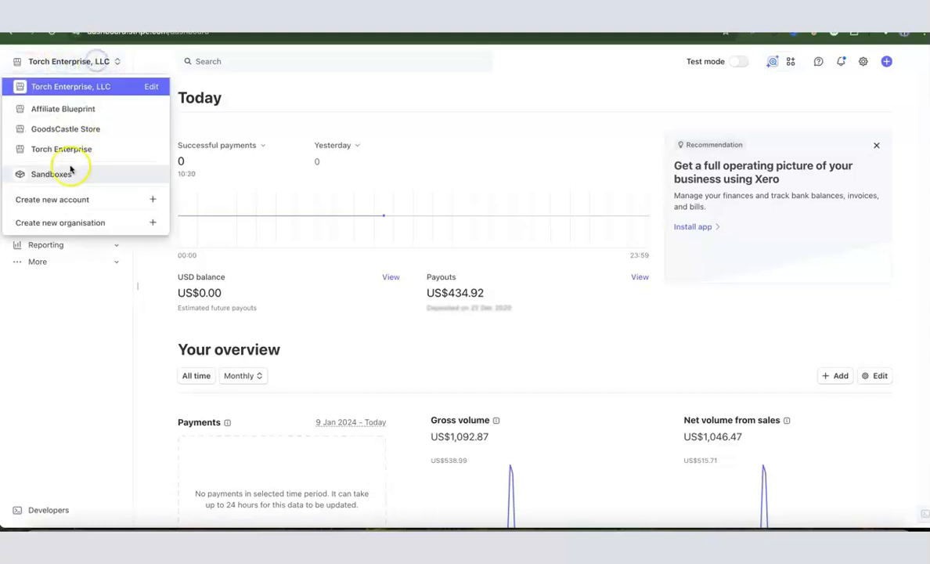
click(49, 201)
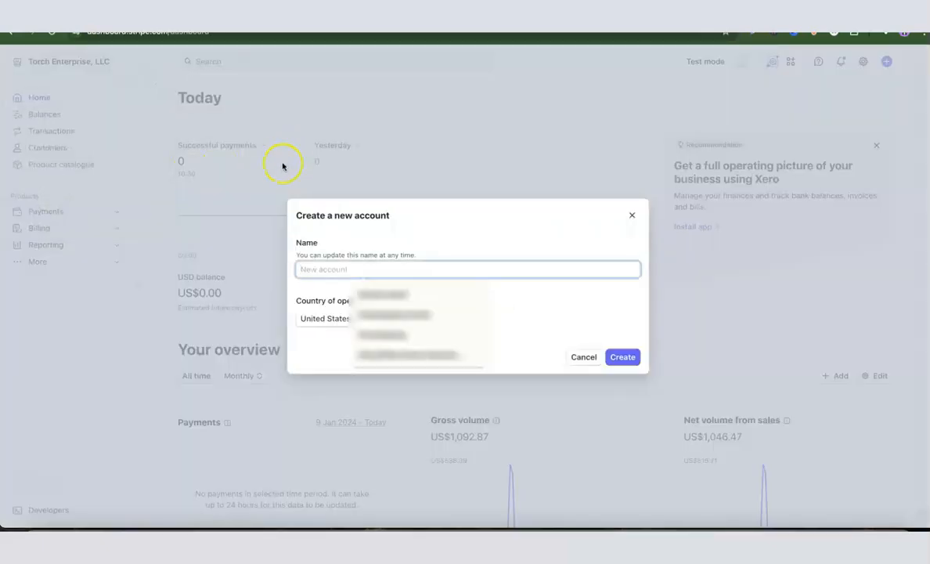
click(500, 274)
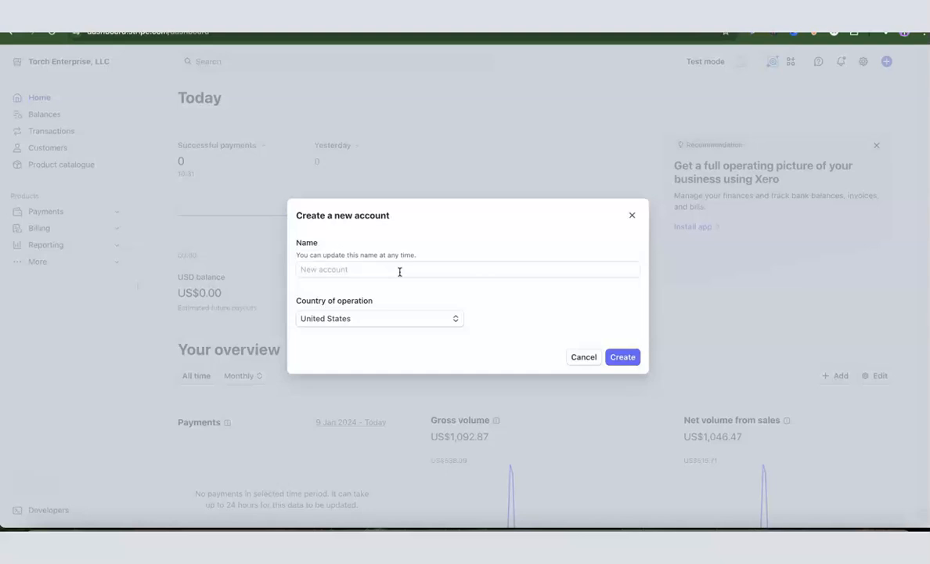
click(400, 270)
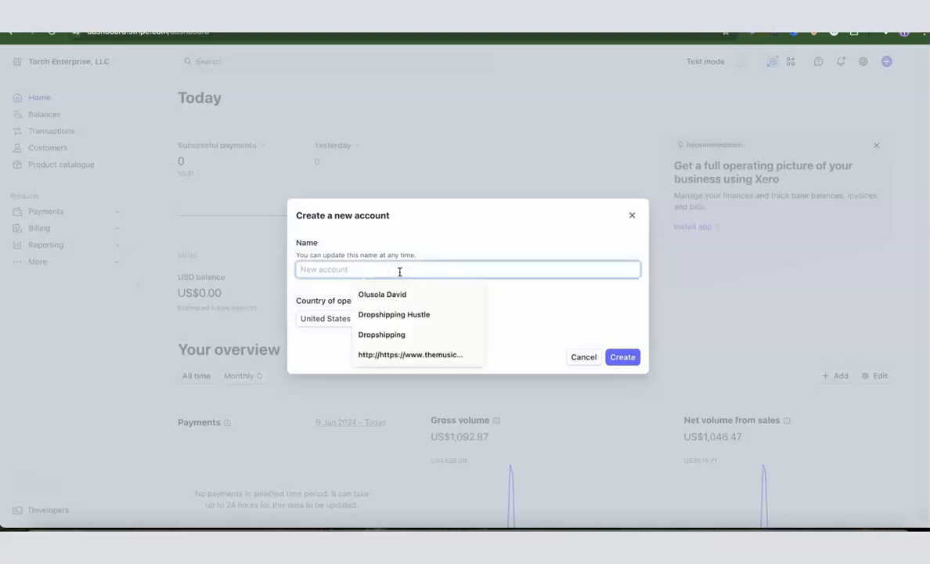
click(397, 314)
click(573, 298)
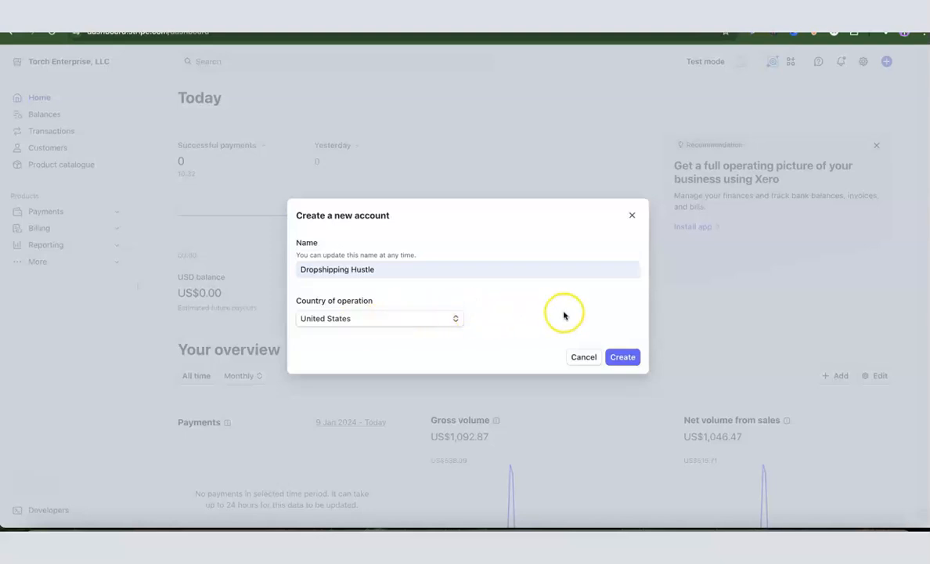
click(620, 360)
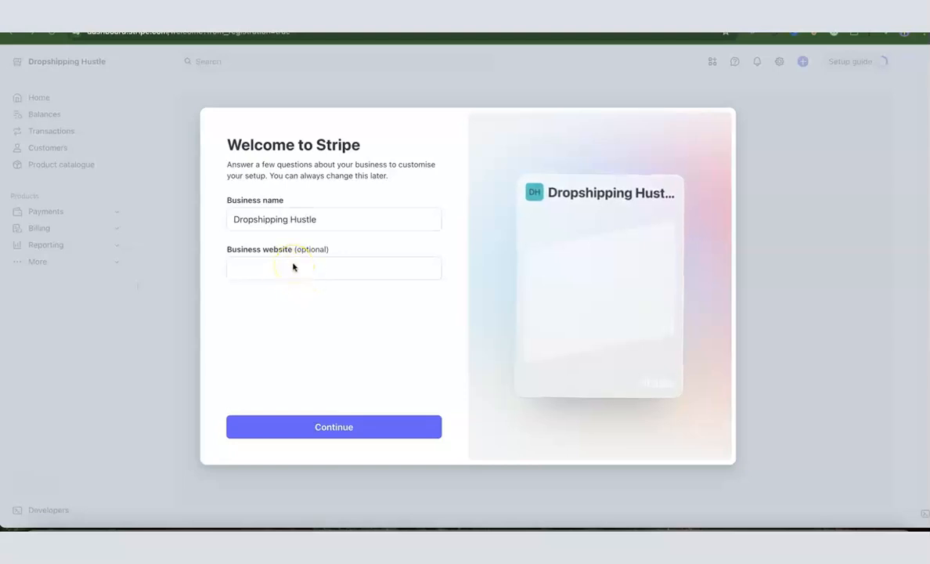
Complete the welcome questions without a business website, choose One-off payments, and go to the dashboard.
click(334, 427)
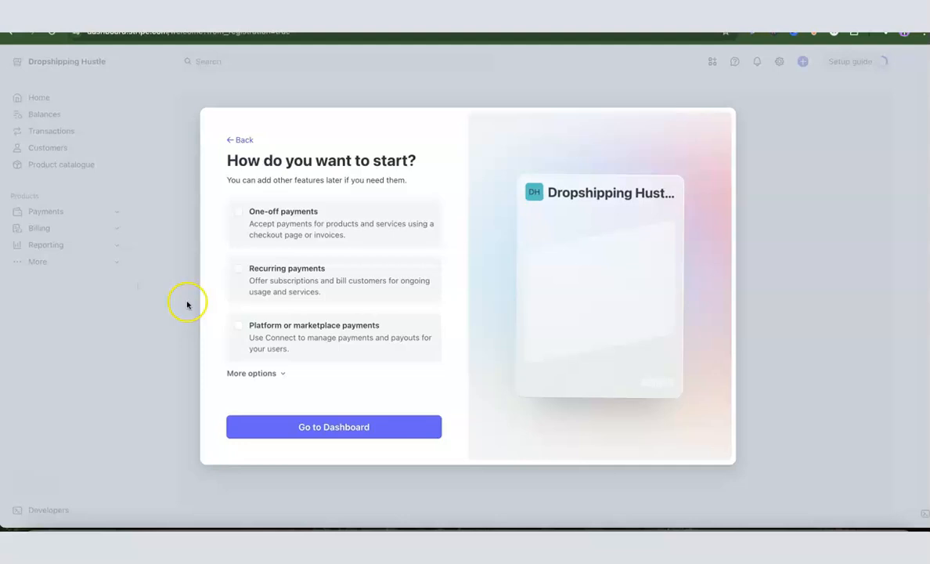
click(235, 212)
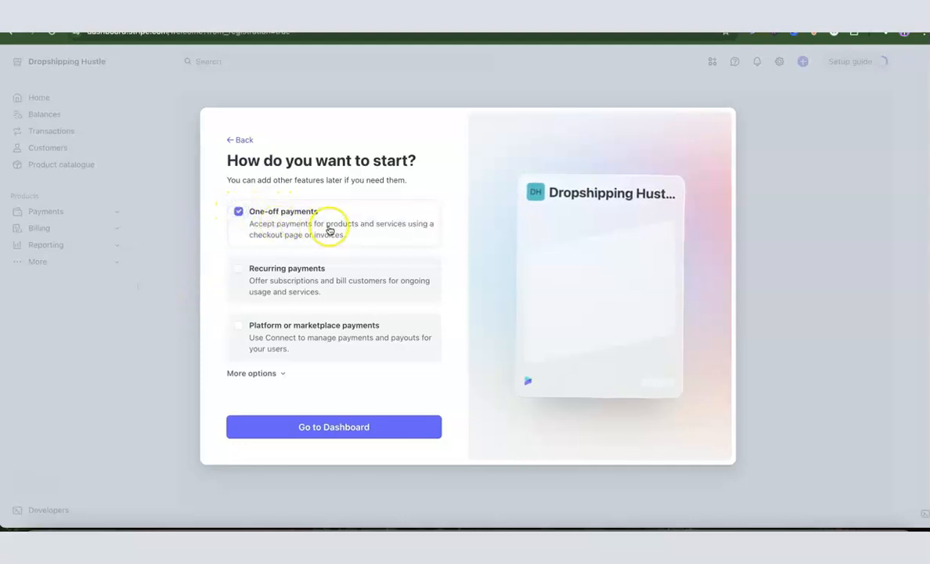
click(330, 433)
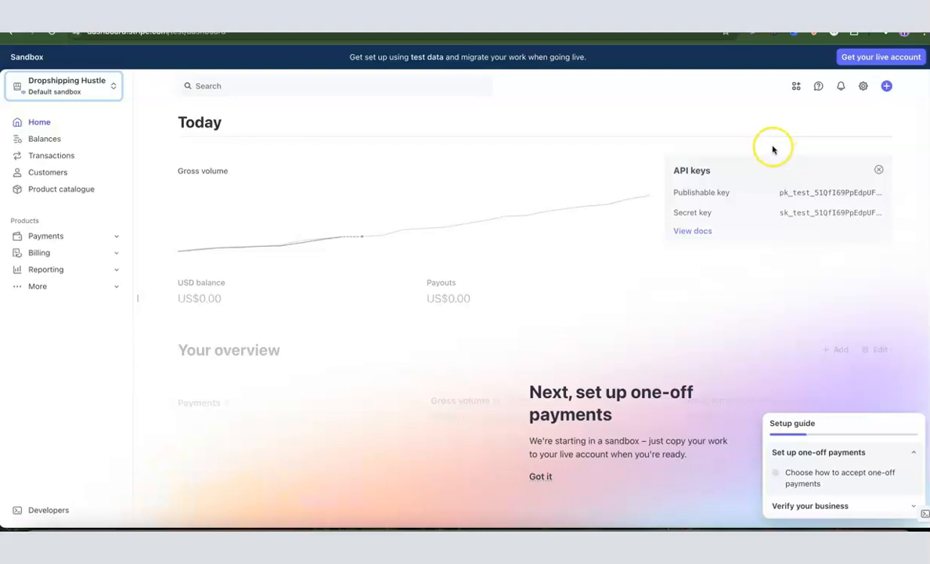
Start live account activation and submit Company as the type of business with a Single-member LLC structure.
click(875, 61)
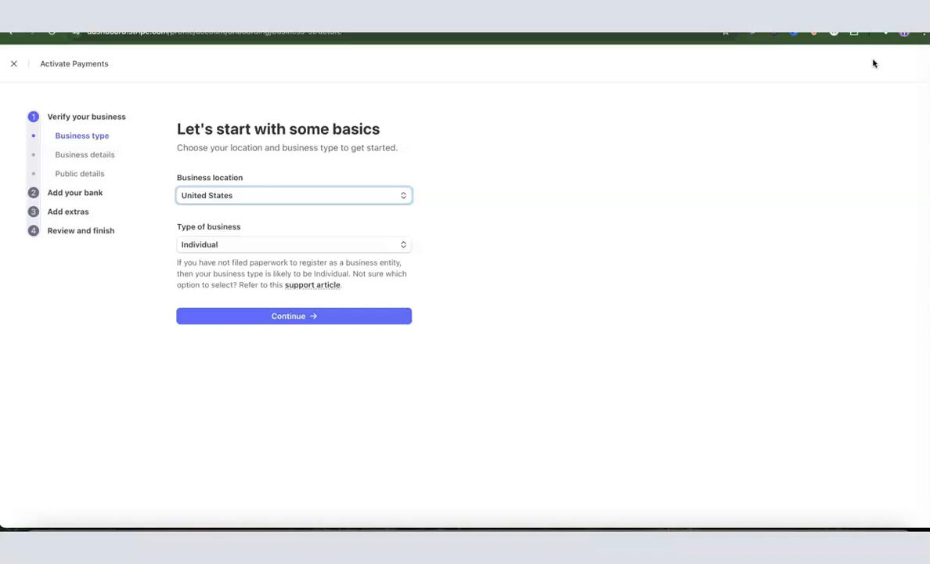
click(220, 481)
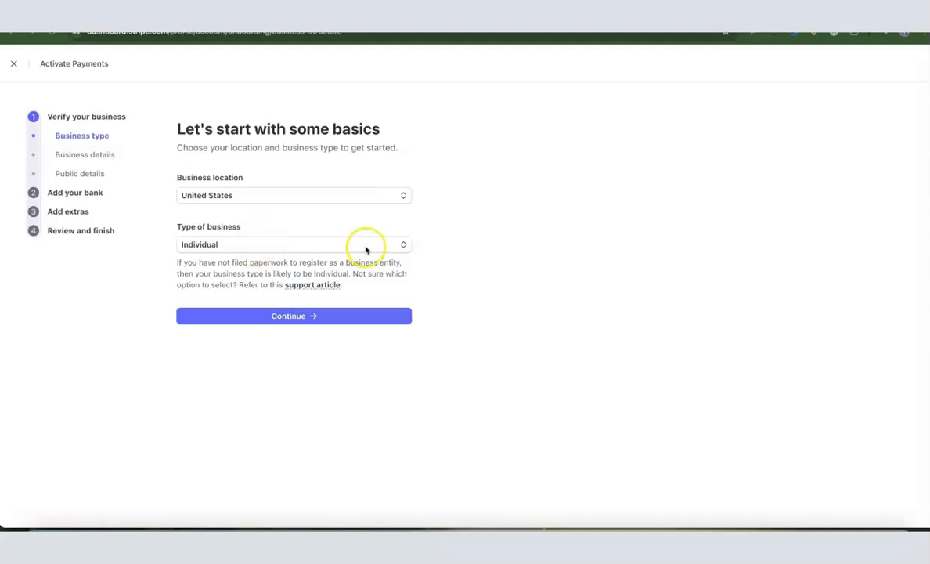
click(401, 246)
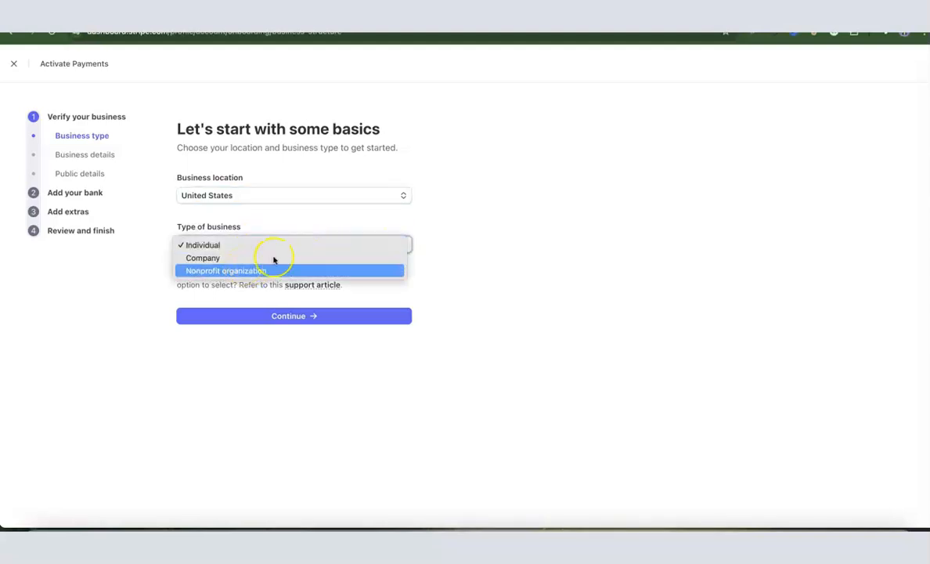
click(209, 258)
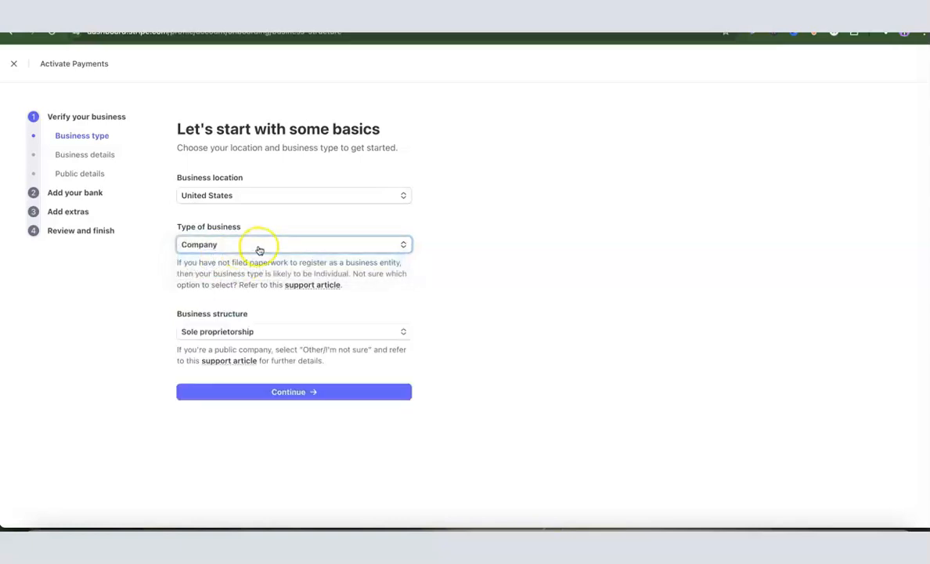
click(360, 334)
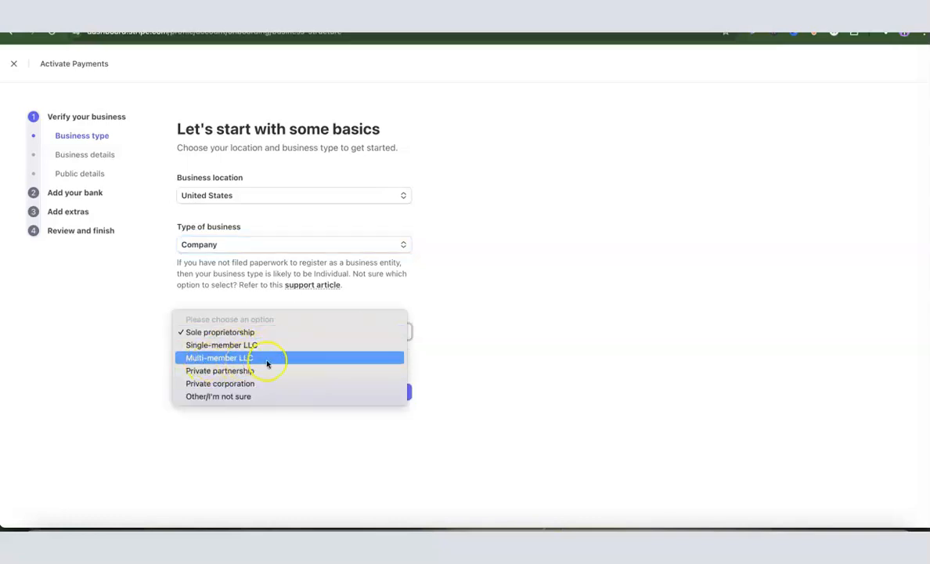
click(224, 345)
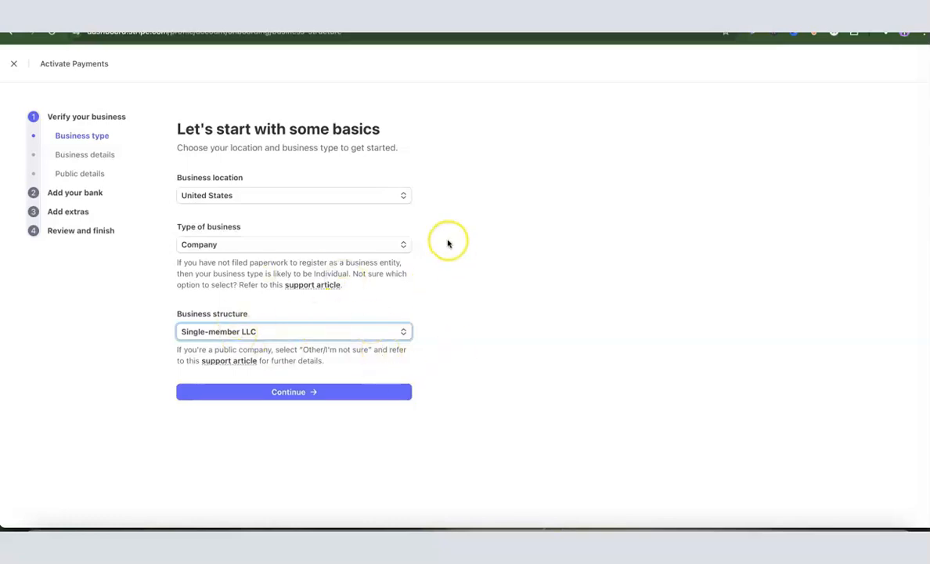
click(294, 391)
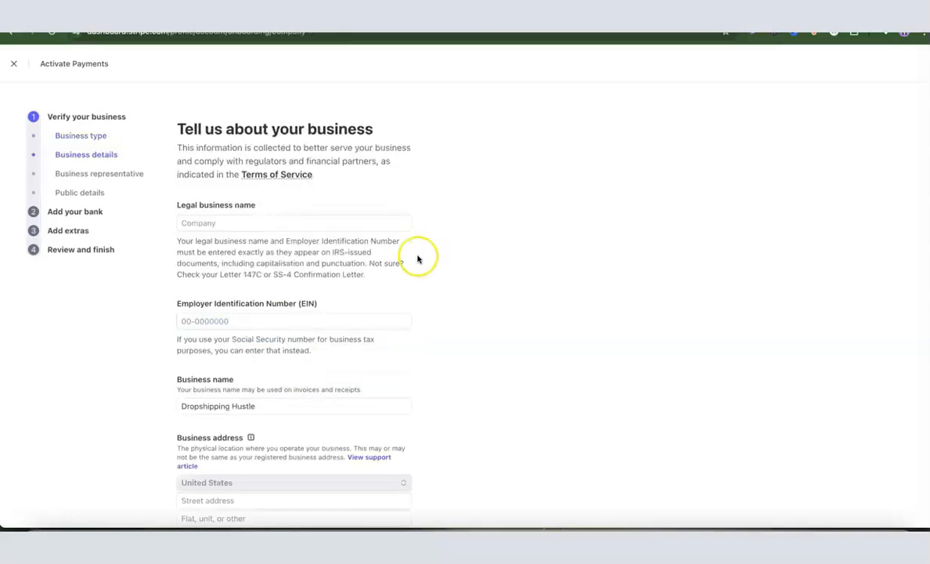
Enter Dropshipping Hustle LLC as the legal business name.
click(275, 223)
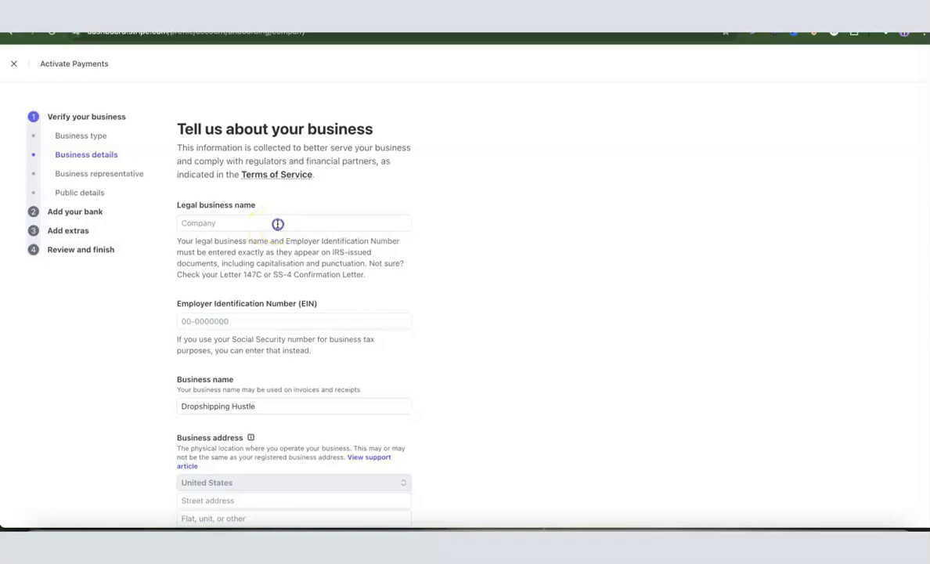
text(Dropshi)
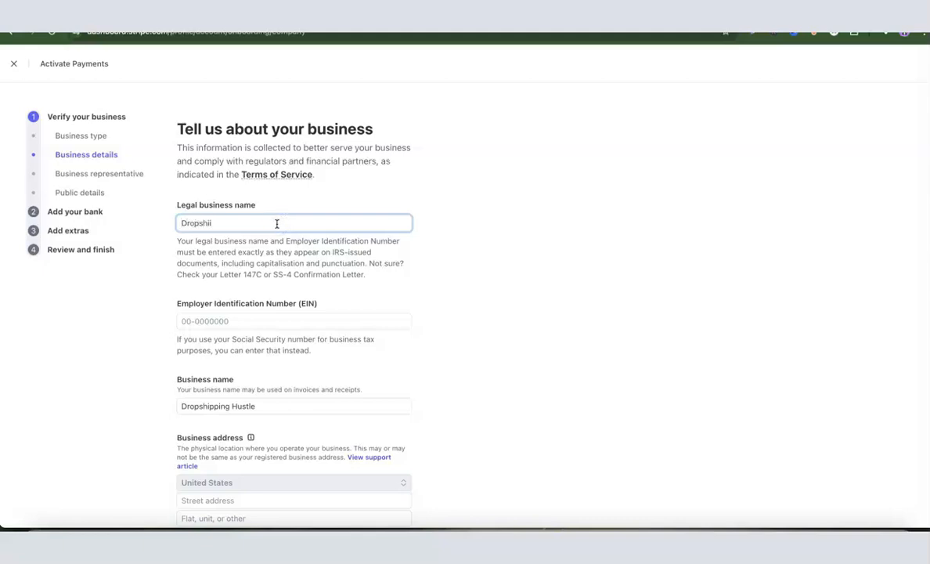
click(462, 221)
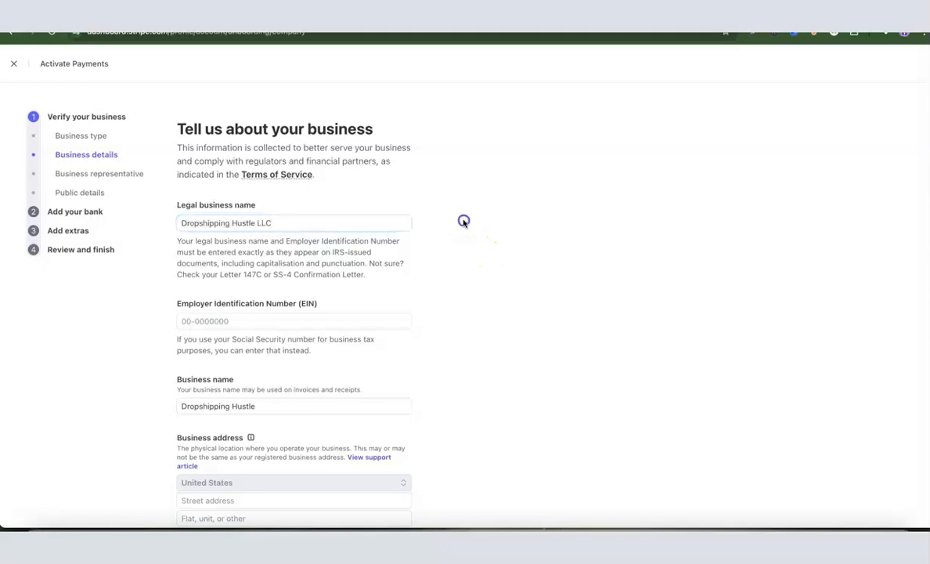
Look over the EIN and business address fields, search the industry options for "ecommerce", and clear the search.
scroll(259, 256, down, 1)
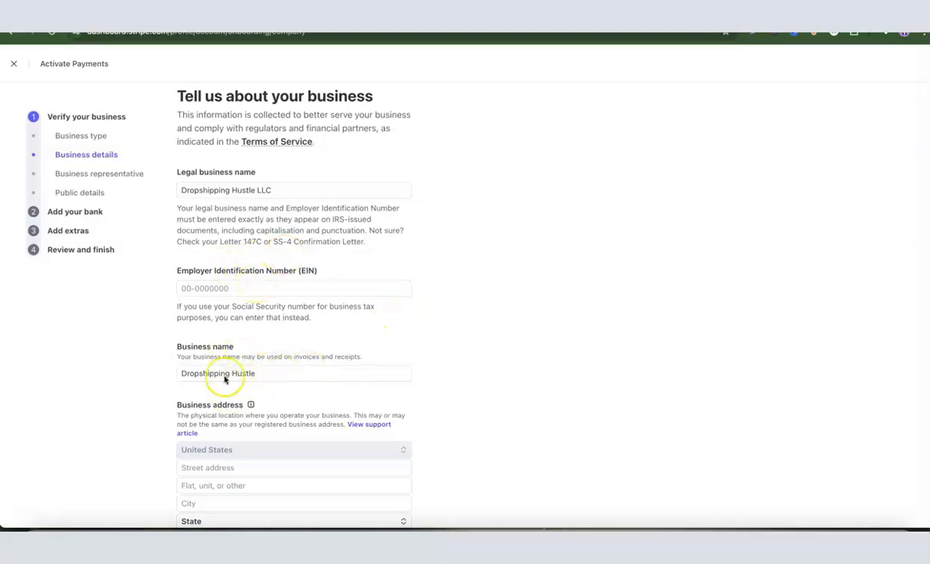
scroll(399, 340, down, 3)
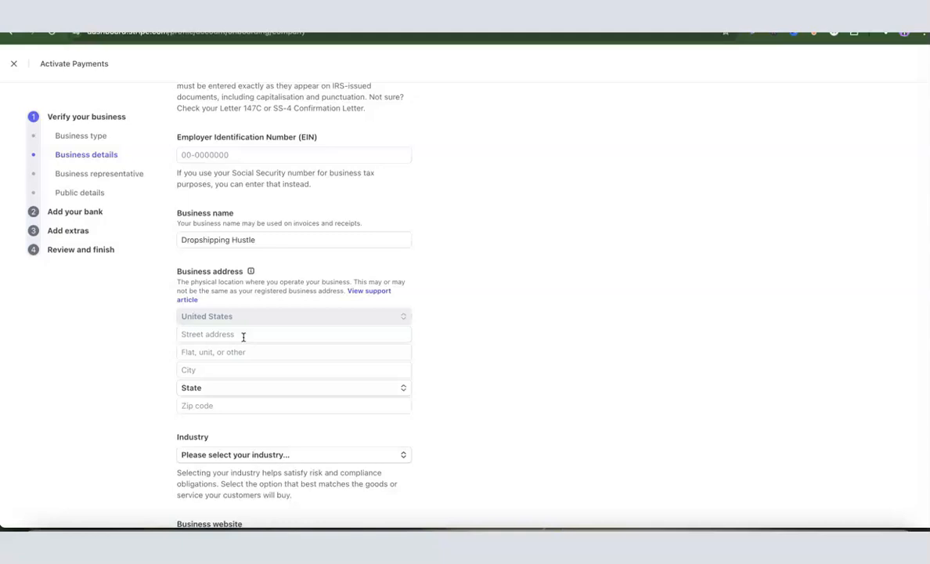
scroll(227, 349, down, 1)
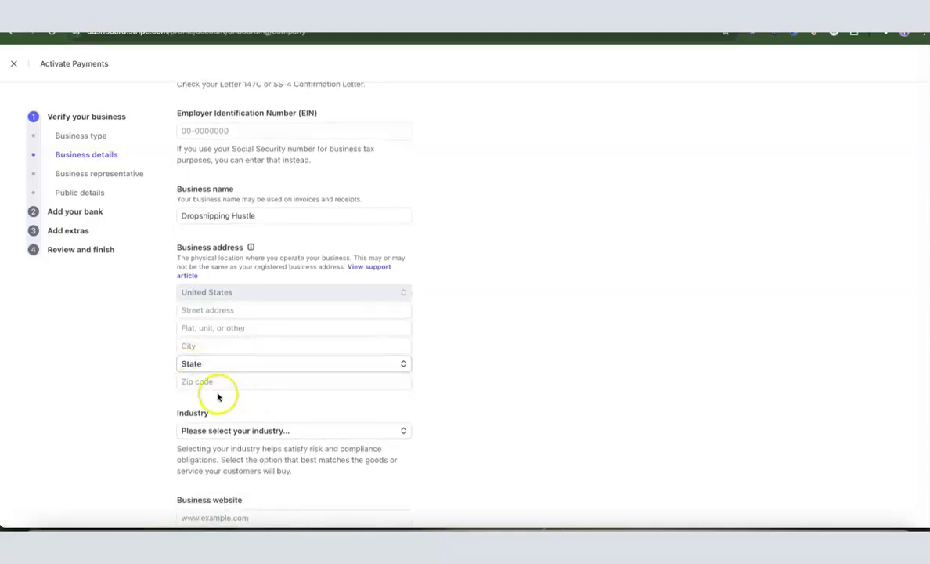
scroll(450, 354, down, 5)
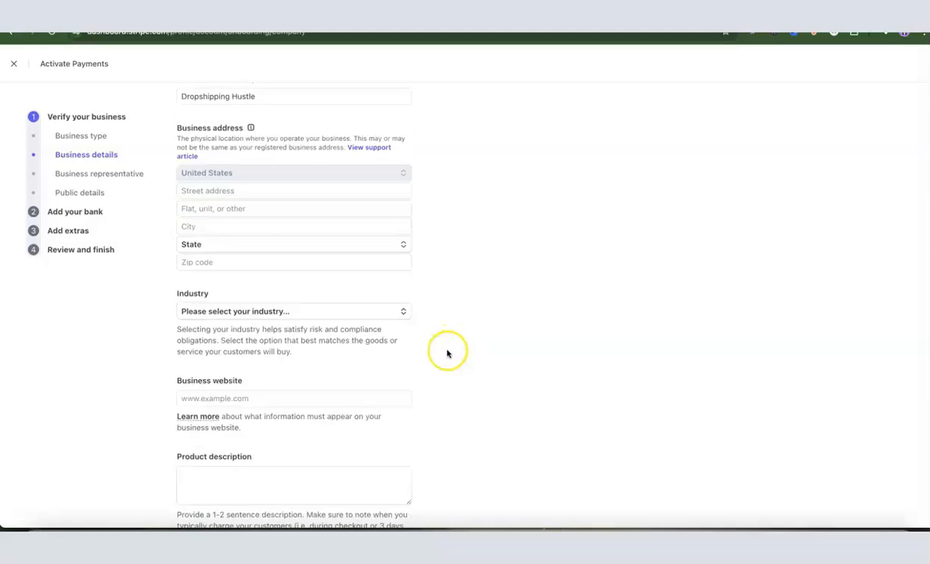
click(266, 313)
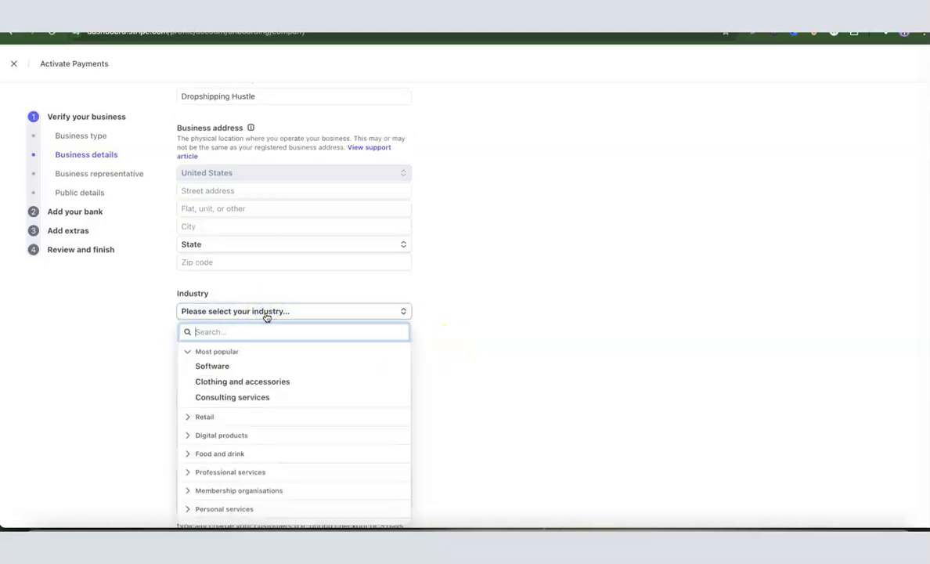
text(e)
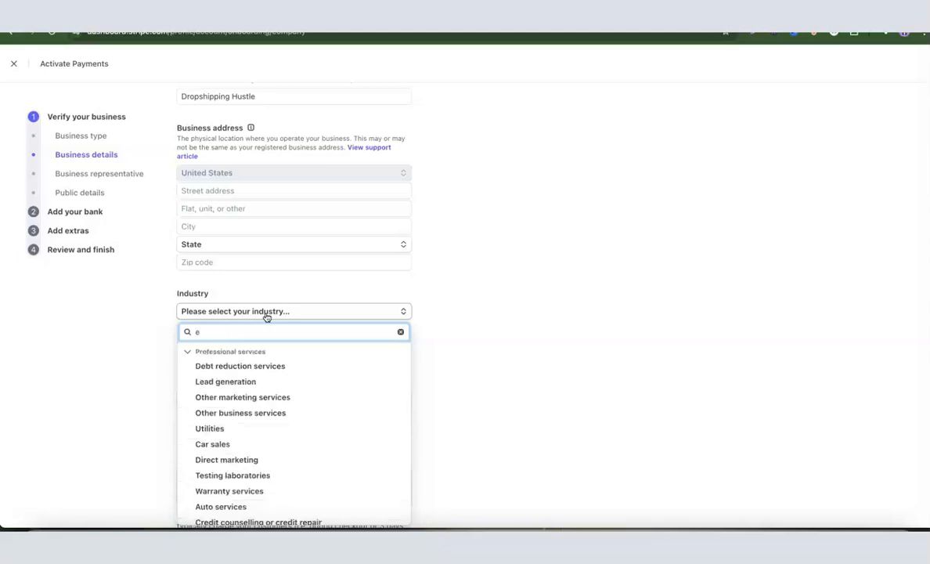
text(comme)
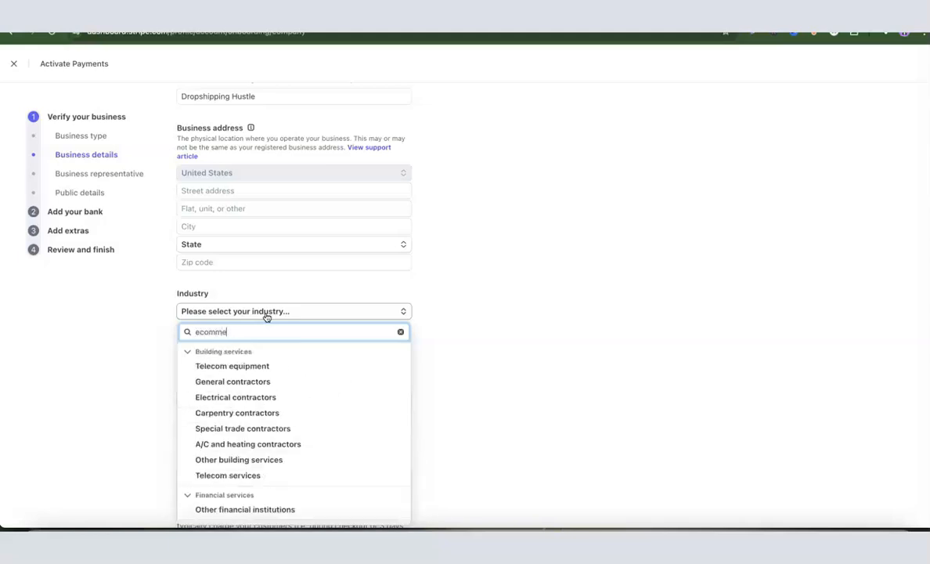
text(rce)
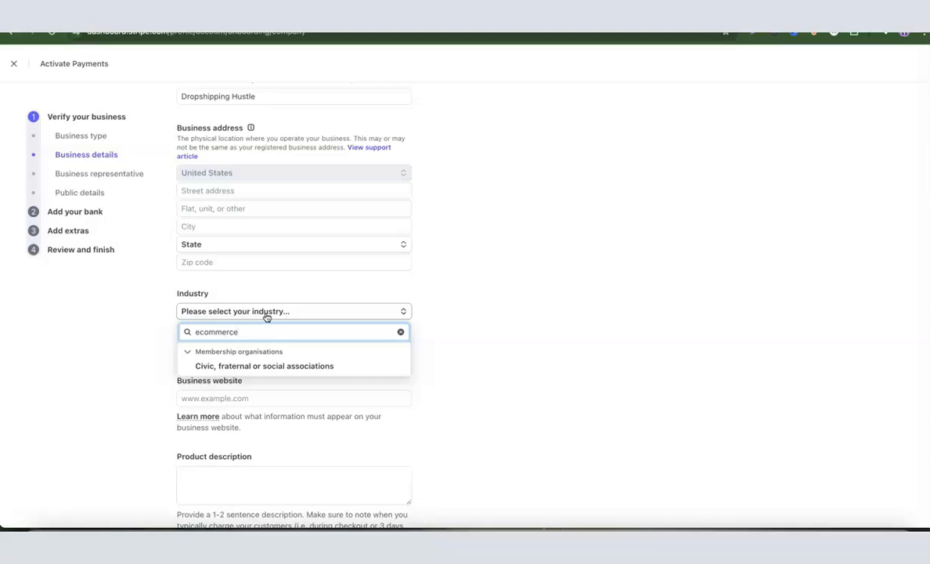
key(BackSpace)
key(BackSpace)
key(BackSpace)
key(BackSpace)
key(BackSpace)
key(BackSpace)
key(BackSpace)
key(BackSpace)
key(BackSpace)
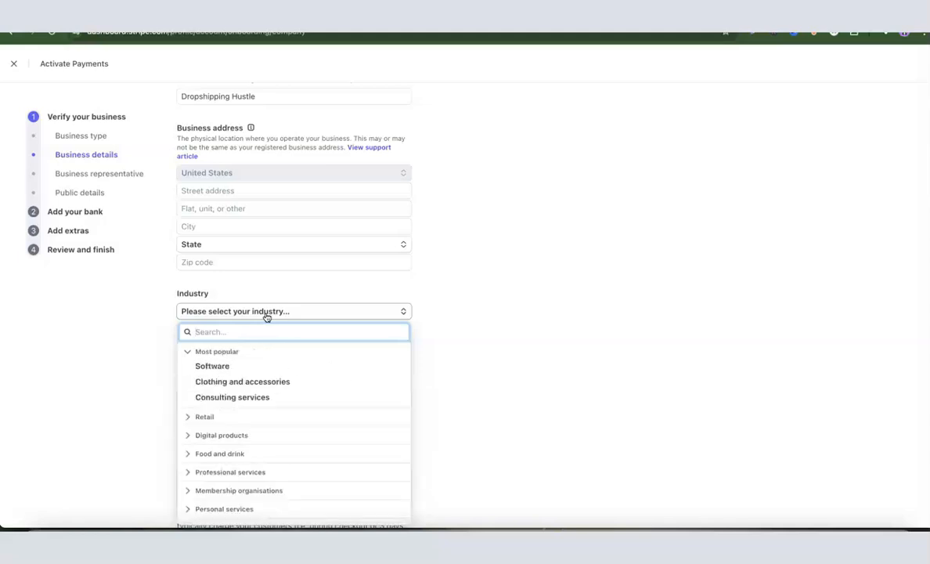
Search the industry options for "reta", close the list without choosing one, and look over the website and product description fields.
text(reta)
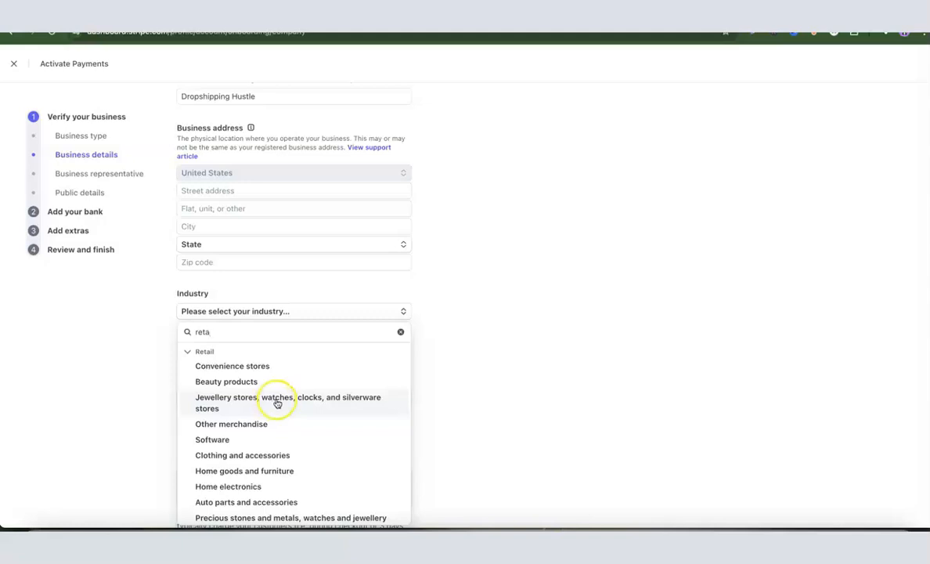
double_click(267, 331)
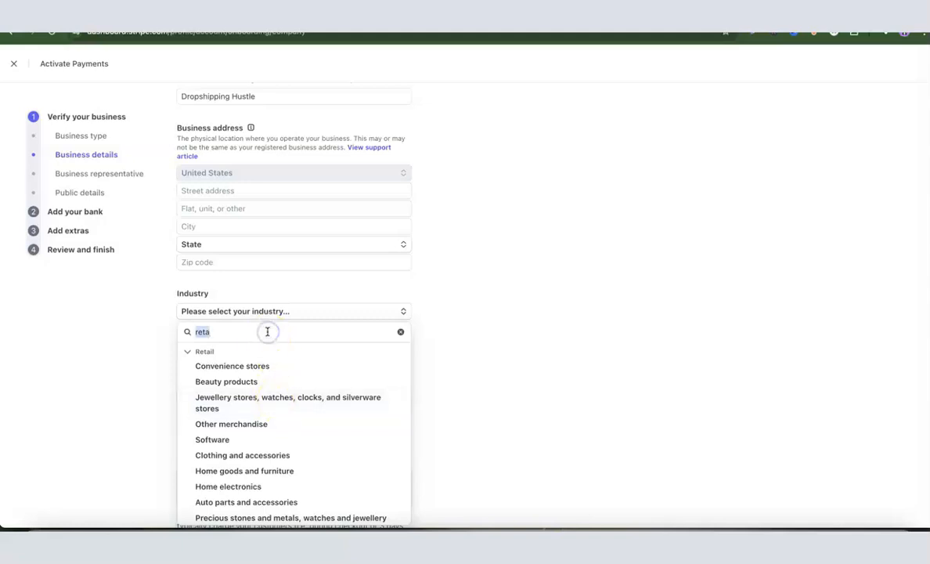
key(BackSpace)
click(449, 330)
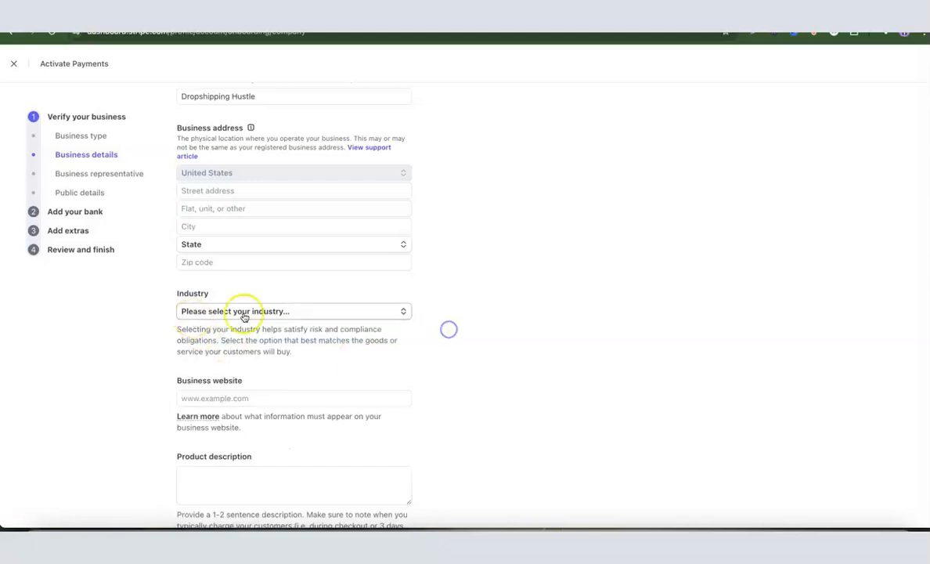
scroll(270, 316, down, 2)
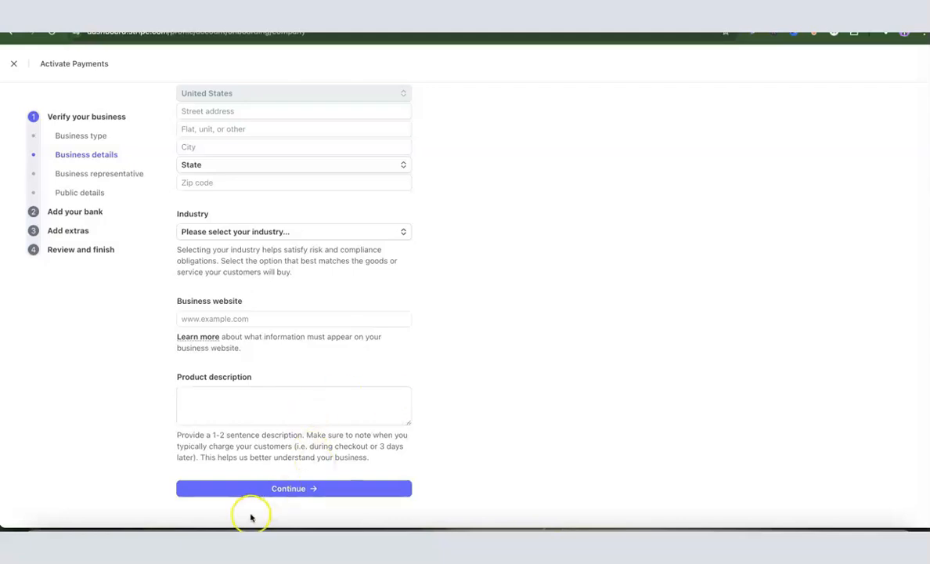
scroll(359, 418, up, 5)
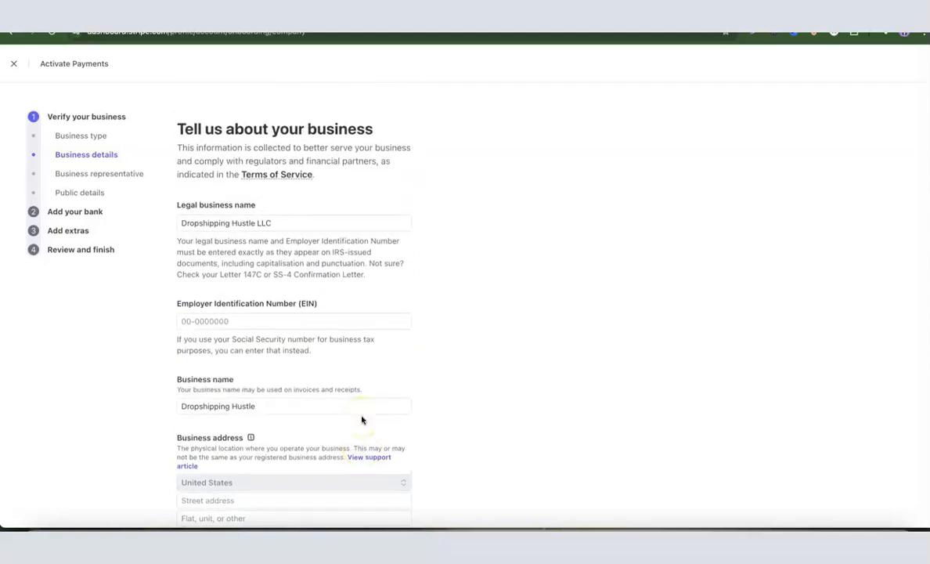
Submit the business details and look over the representative's legal name, email, date of birth and home address fields.
scroll(357, 388, down, 5)
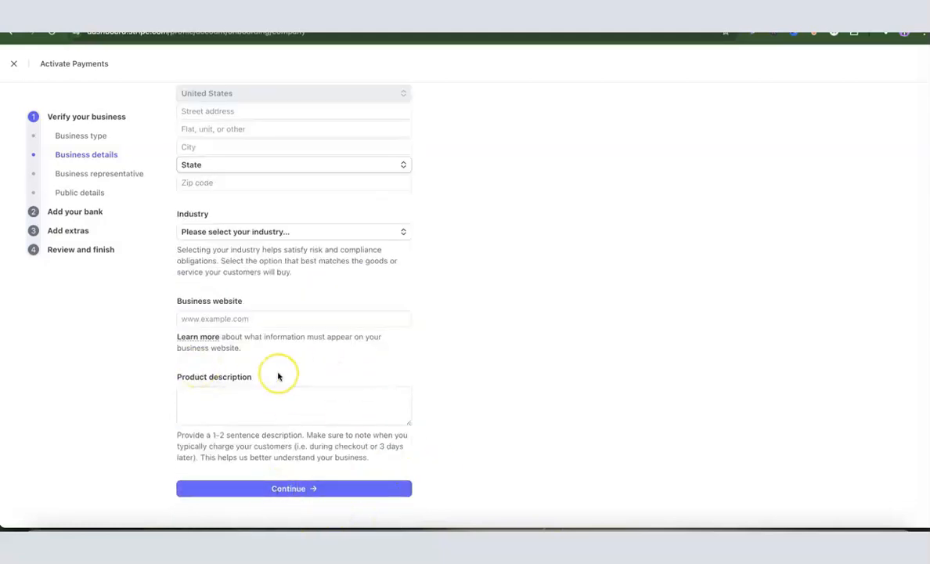
click(314, 489)
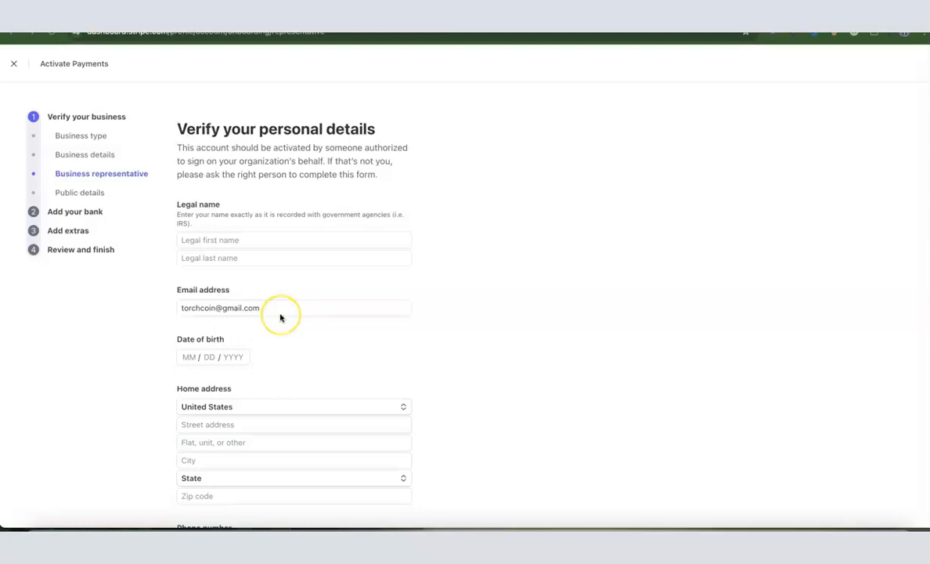
scroll(281, 317, down, 2)
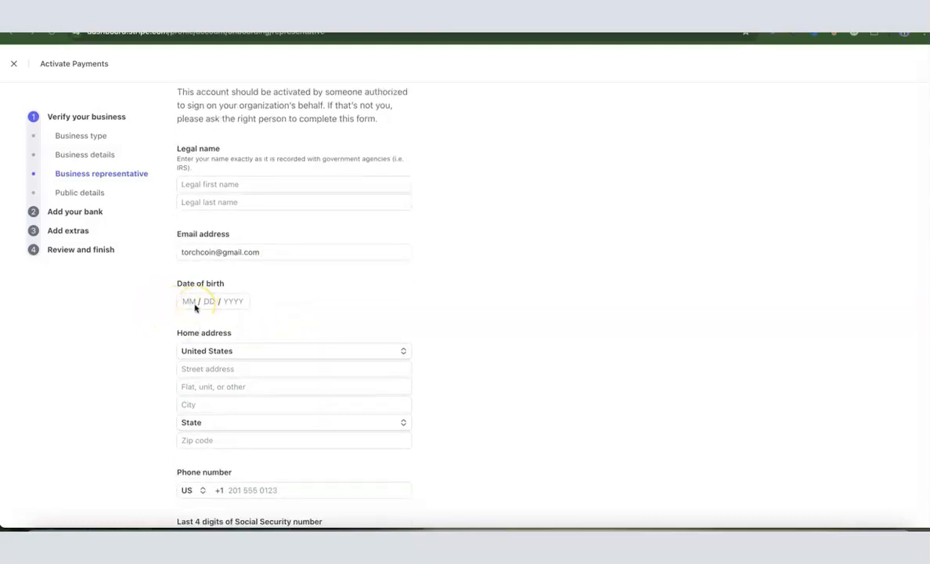
scroll(197, 307, down, 1)
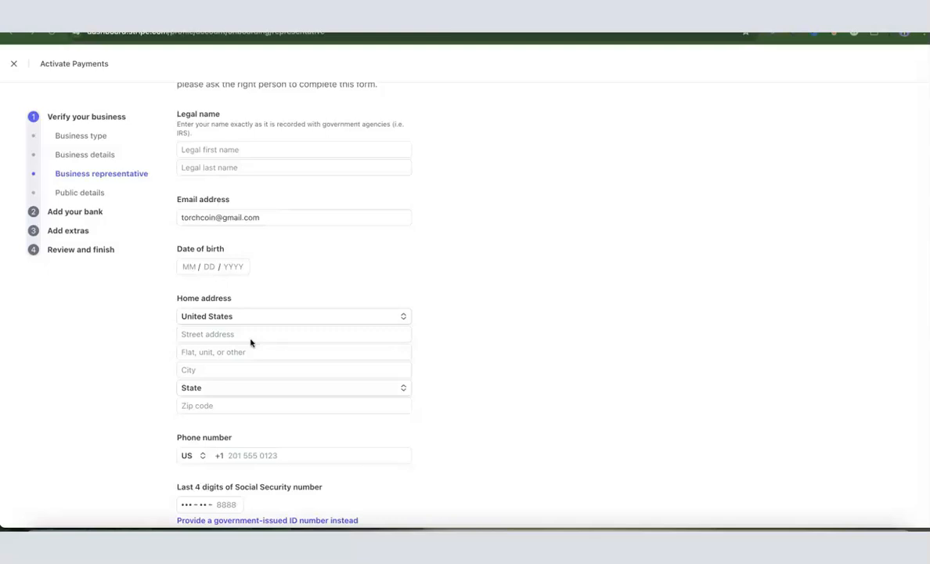
Check the country options for the home address and phone number, keeping United States and US selected.
click(405, 316)
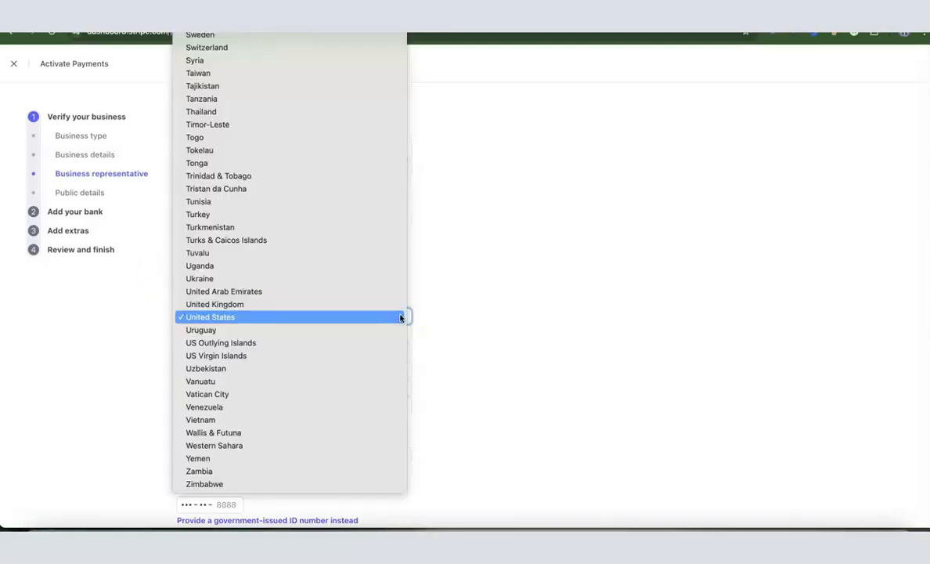
click(433, 317)
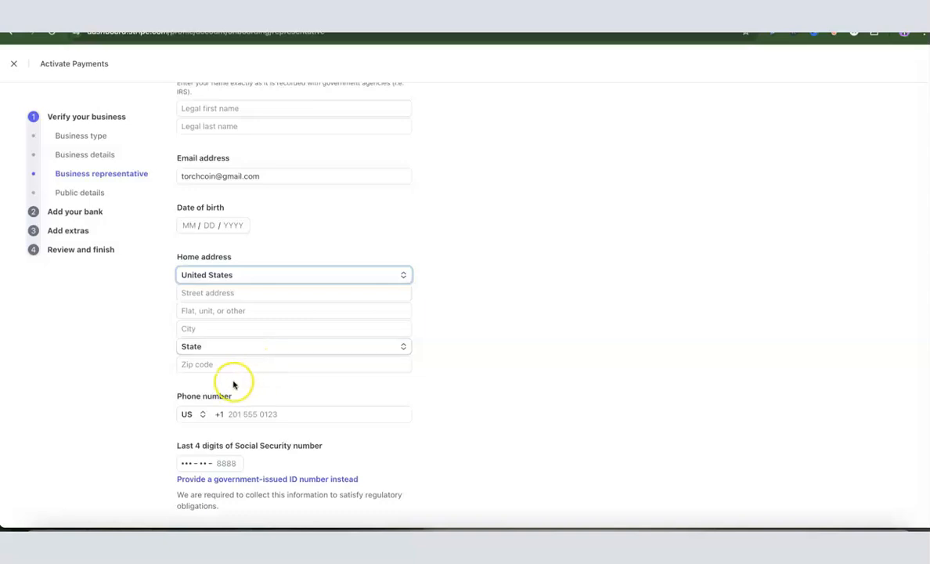
scroll(535, 311, down, 1)
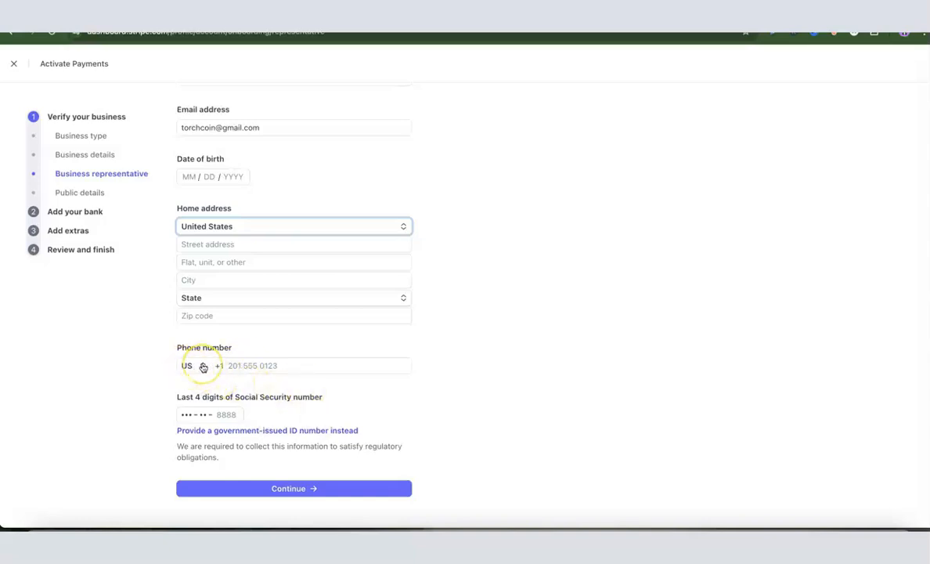
click(200, 367)
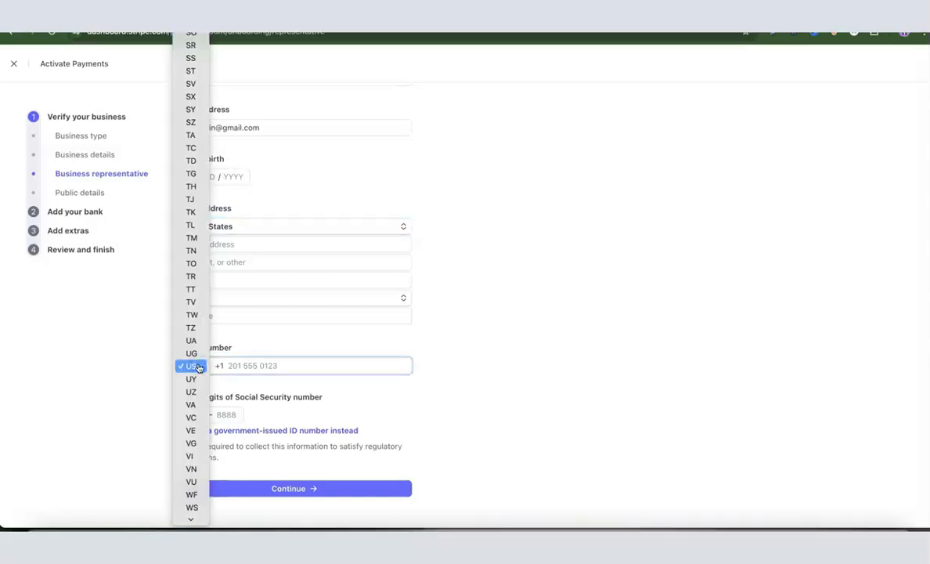
click(199, 367)
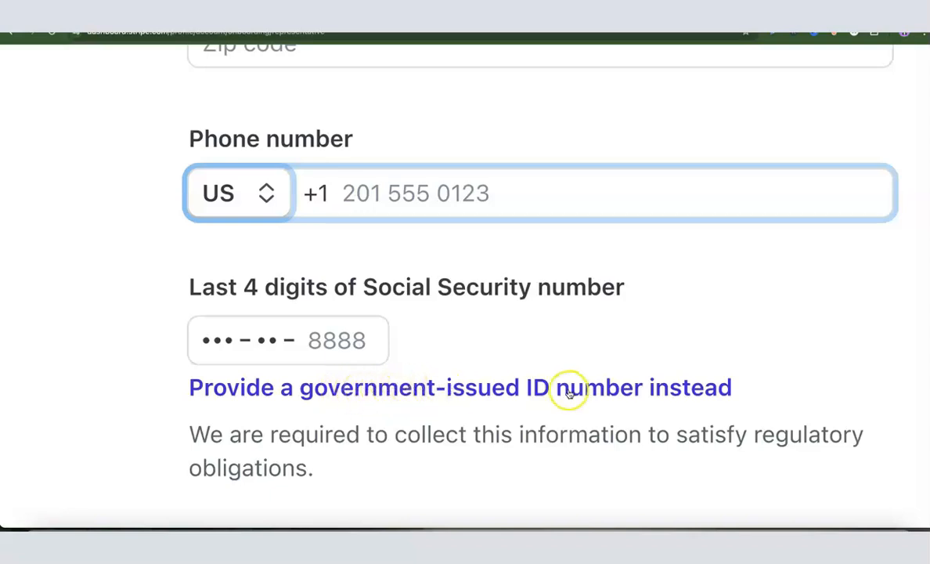
Switch identity verification to a full government-issued ID number, browse the issuing countries and keep US.
click(393, 387)
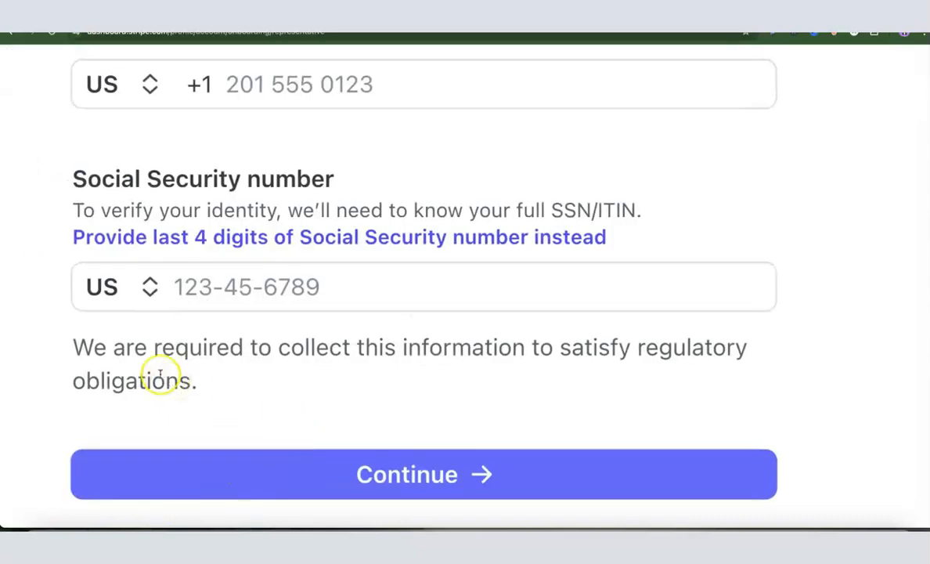
click(149, 287)
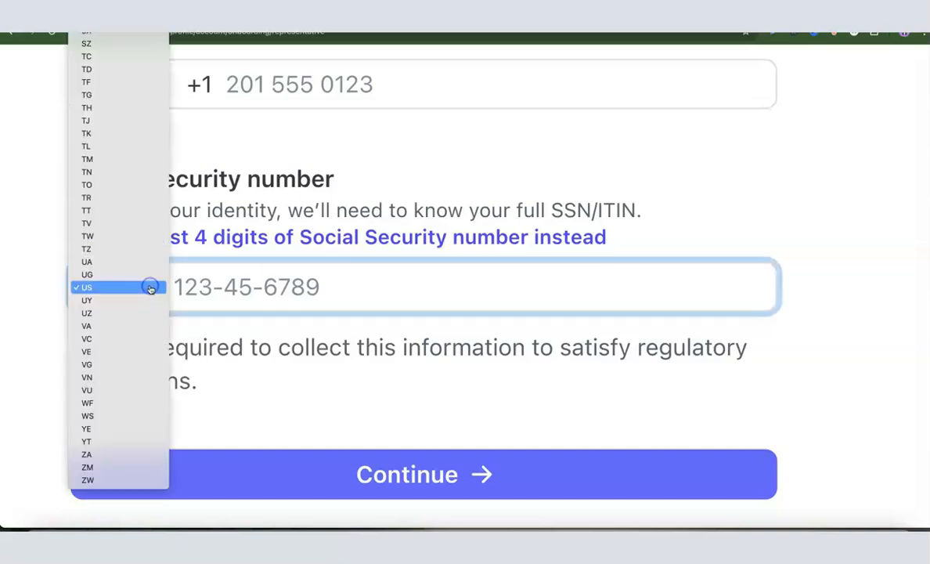
scroll(92, 298, up, 10)
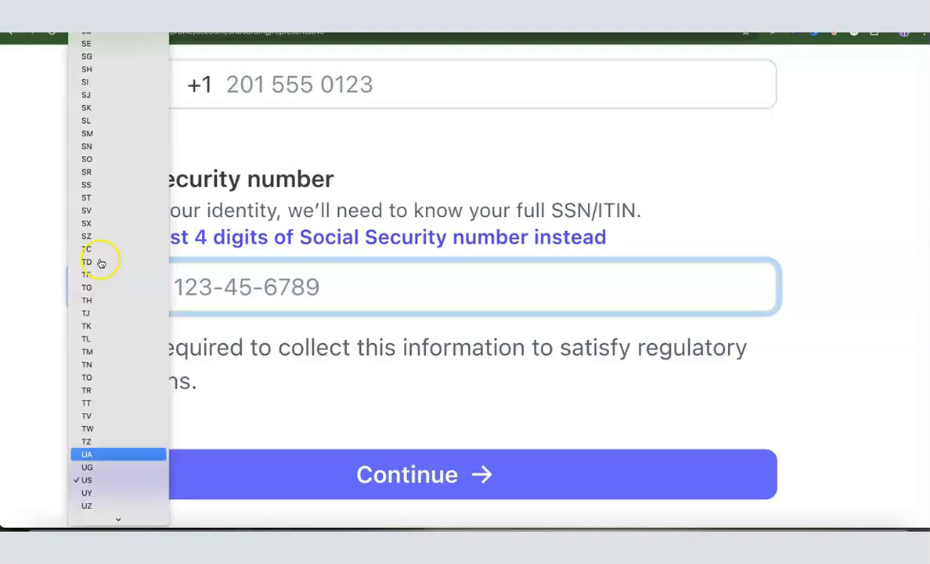
scroll(101, 234, down, 10)
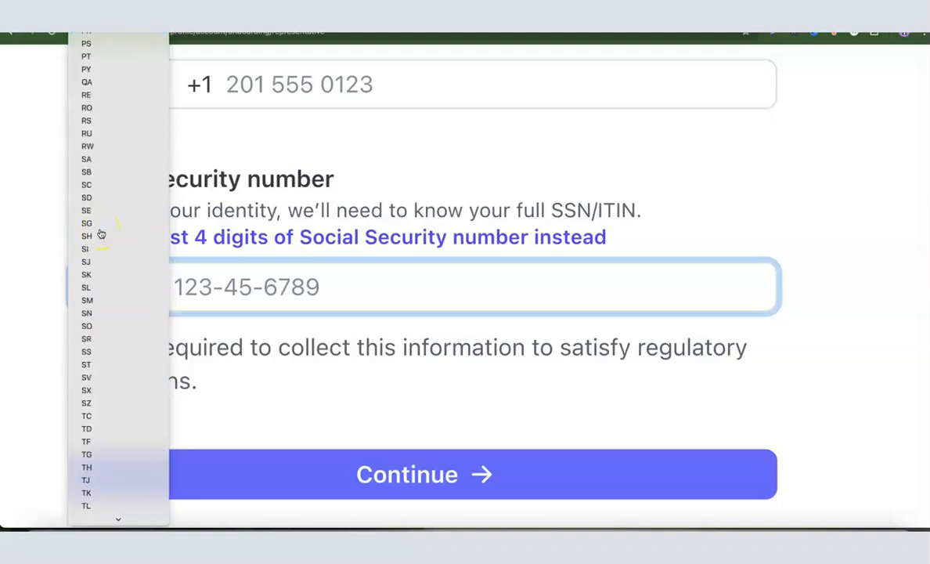
scroll(101, 234, down, 3)
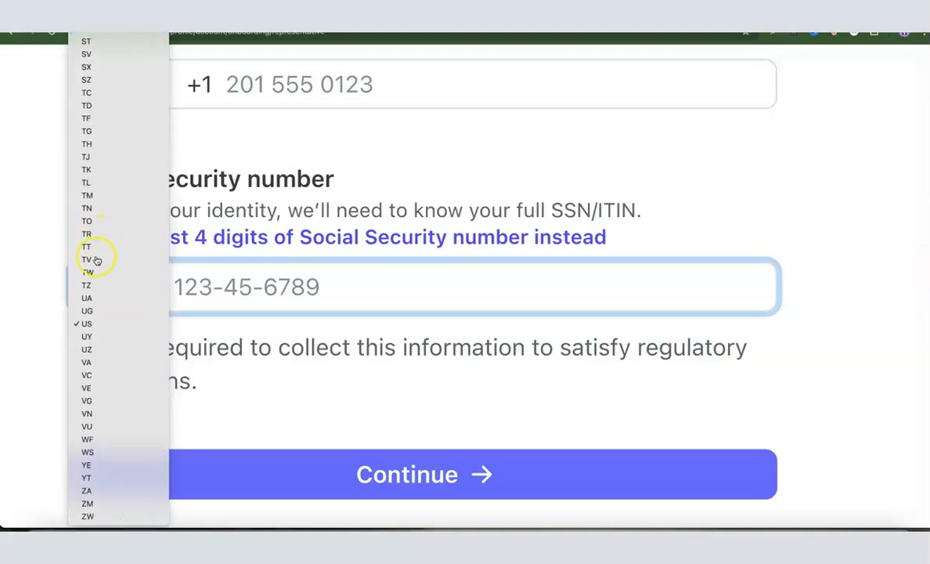
click(88, 324)
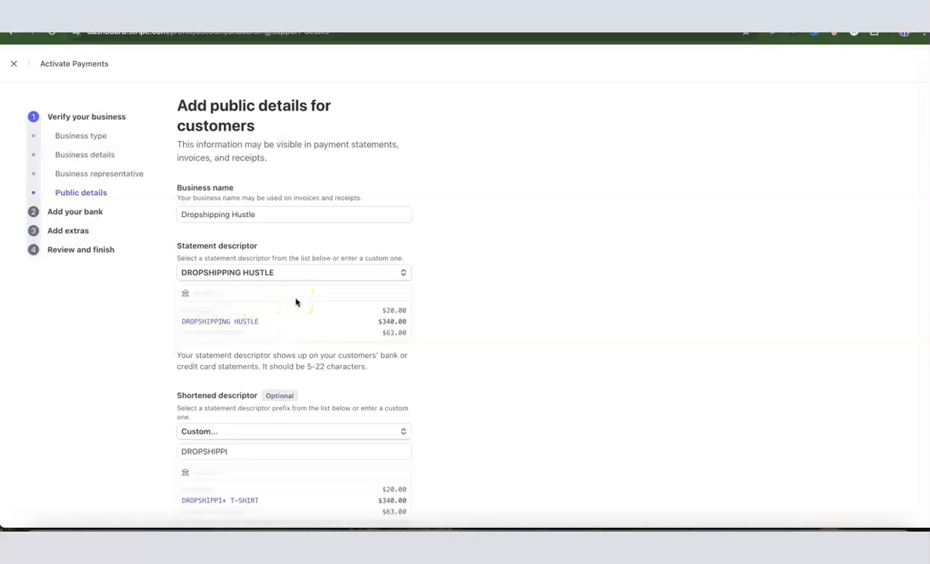
Look over the public details form, including the statement descriptors, customer support phone number and customer support address.
scroll(294, 300, down, 1)
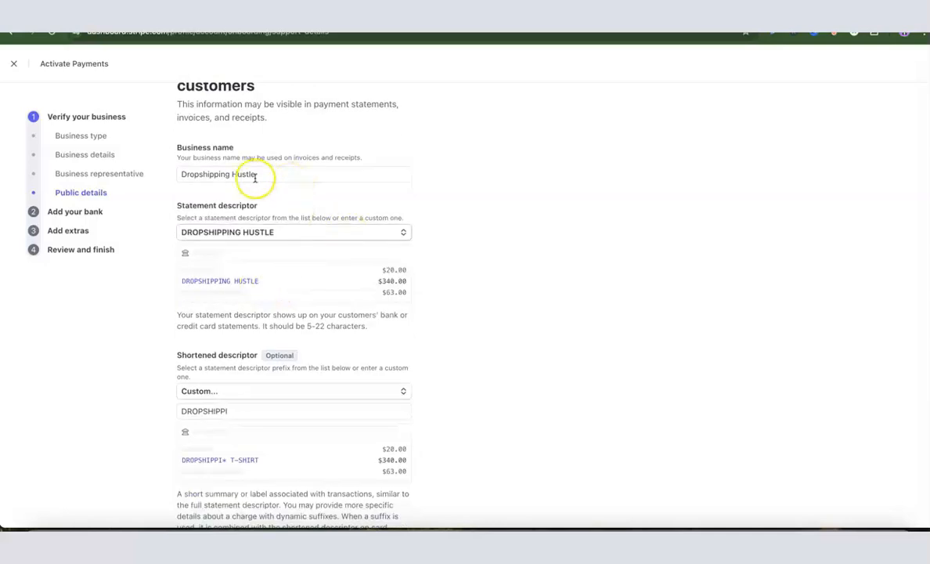
scroll(292, 233, down, 1)
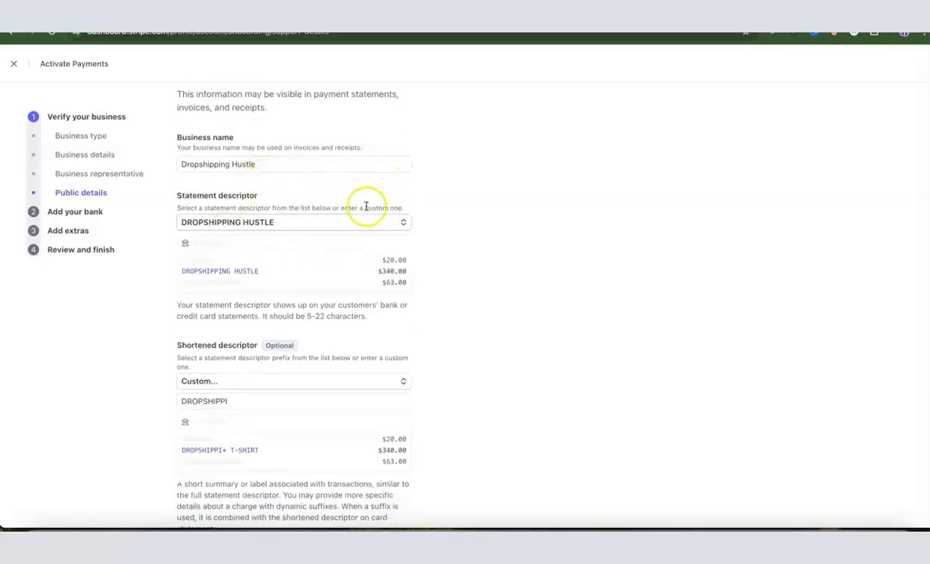
scroll(285, 318, down, 2)
scroll(267, 305, down, 4)
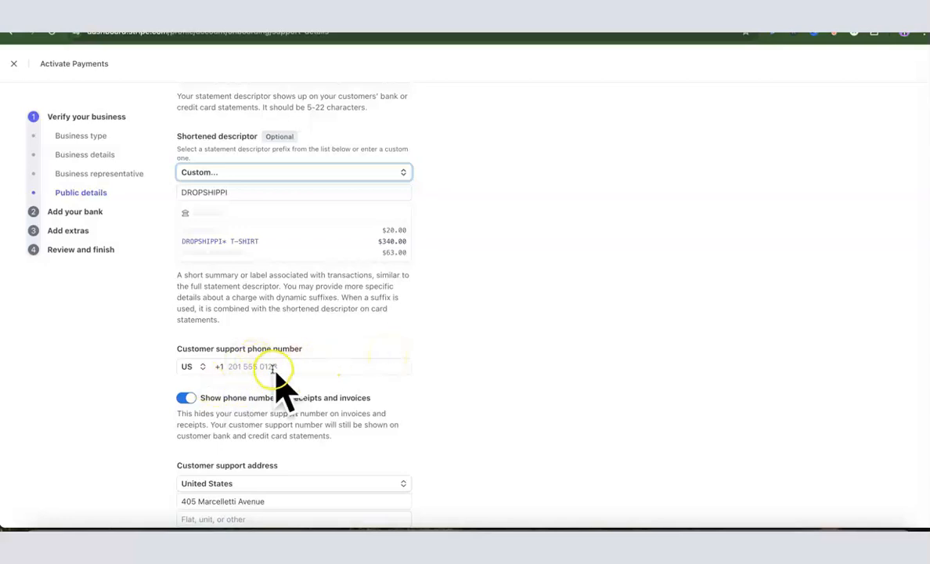
scroll(324, 357, down, 1)
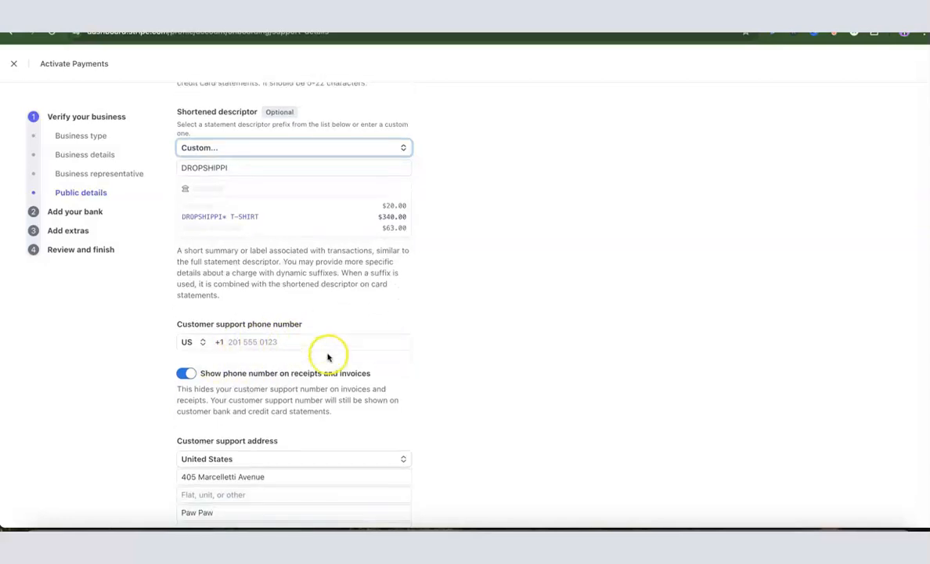
click(260, 342)
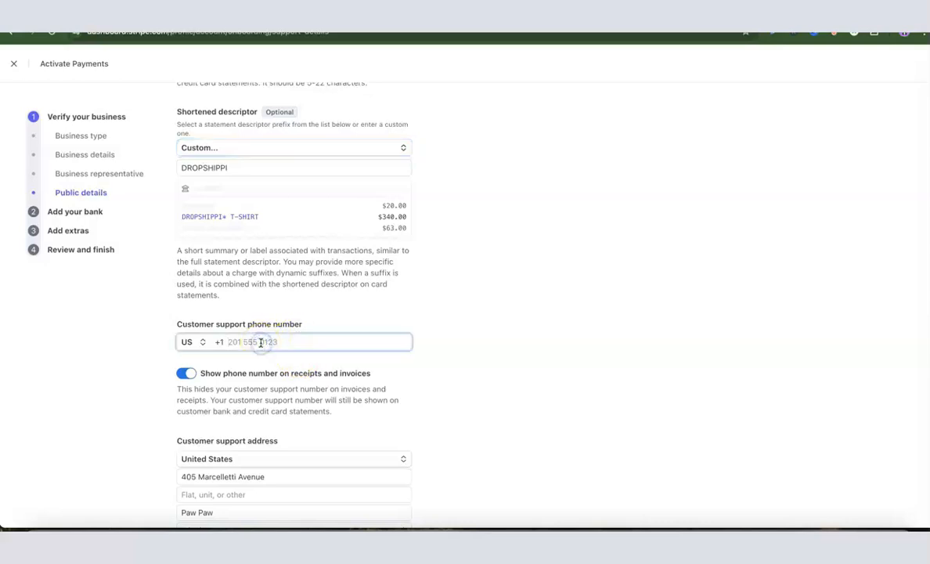
scroll(262, 352, down, 3)
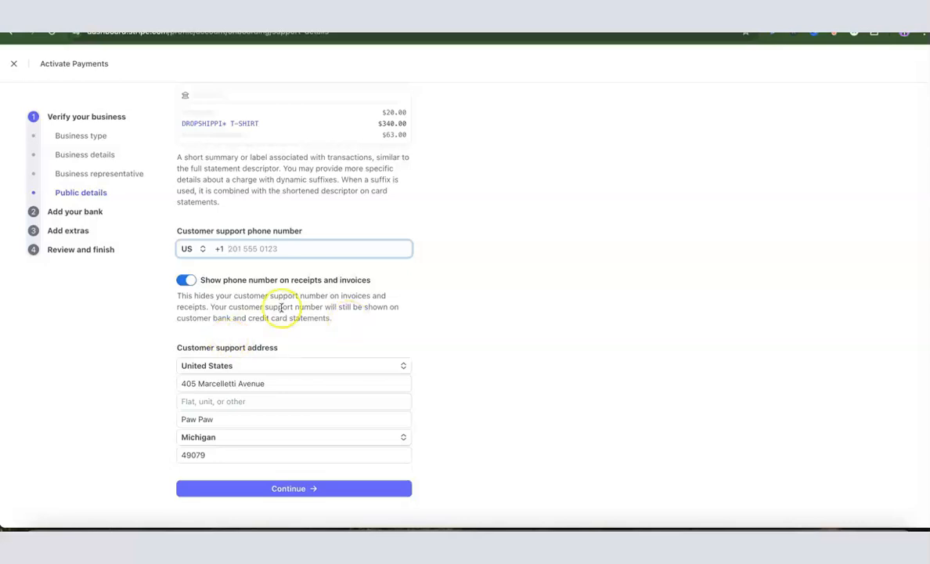
scroll(265, 304, up, 1)
scroll(265, 304, up, 1)
scroll(268, 304, down, 2)
scroll(289, 364, up, 4)
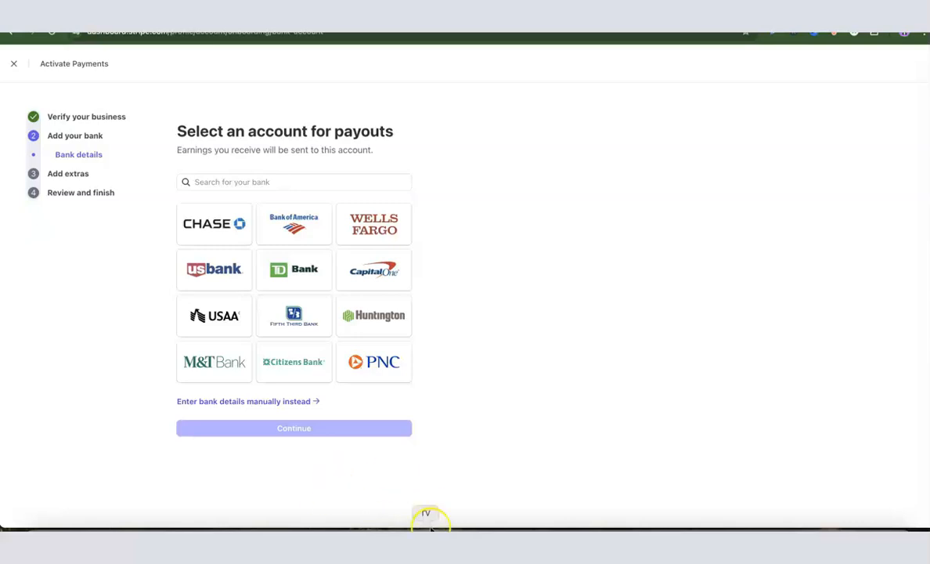
Enter the bank's routing number and account number manually, confirm the account number, and submit the payout account.
click(217, 402)
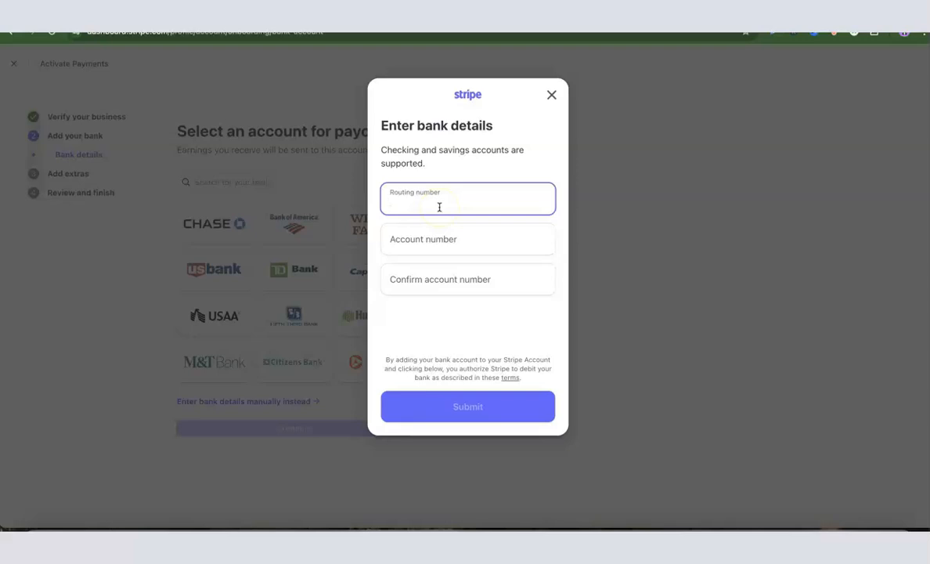
click(454, 415)
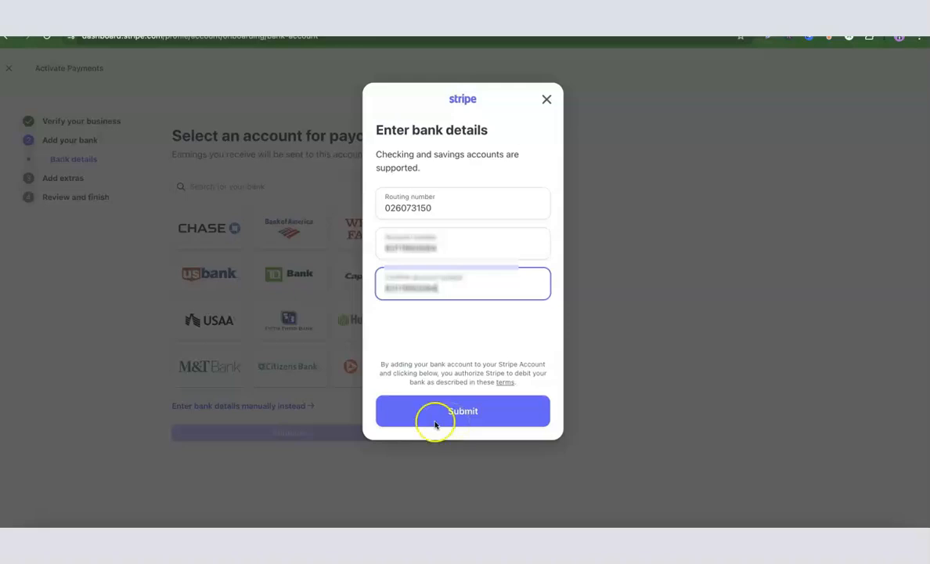
click(459, 412)
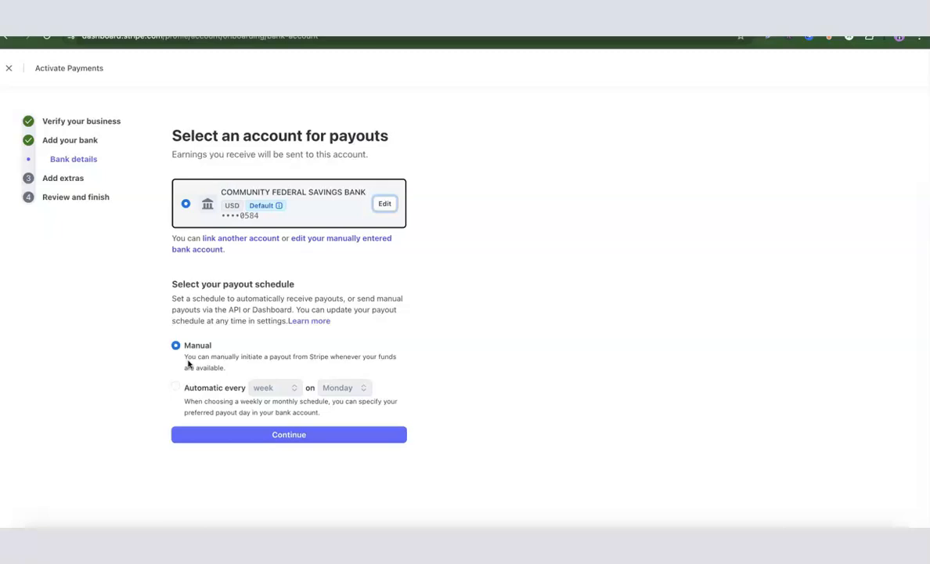
Set the payout schedule to automatic every week on Monday and submit it.
click(268, 389)
click(270, 389)
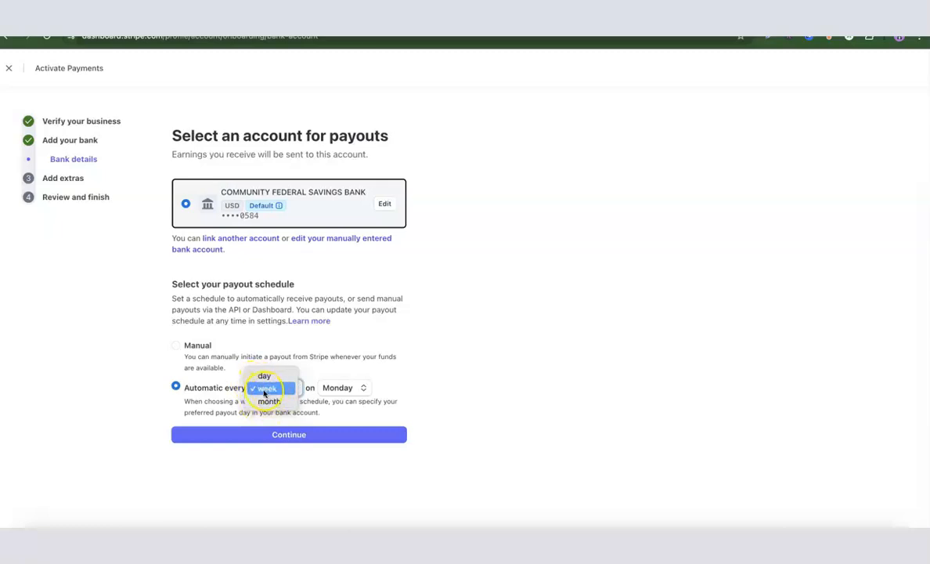
click(265, 389)
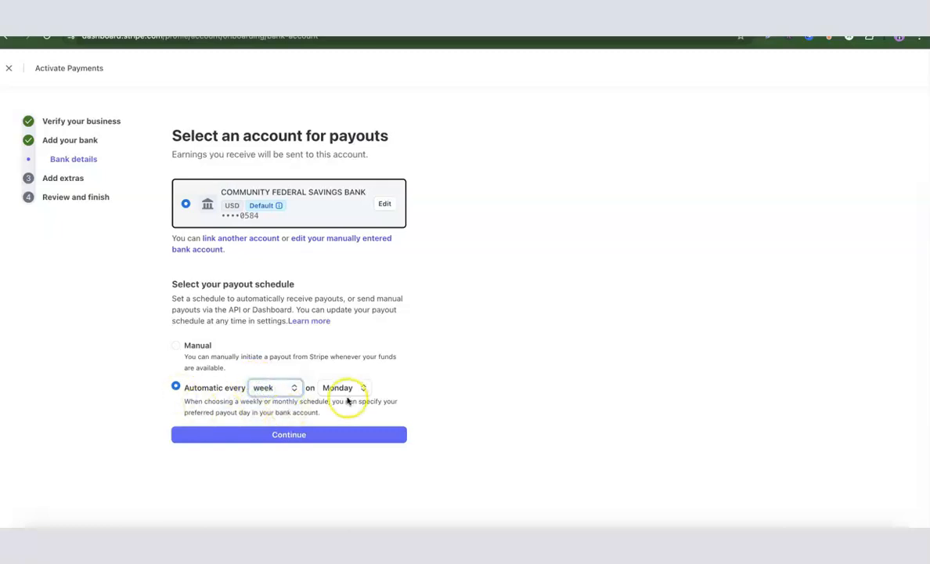
click(175, 346)
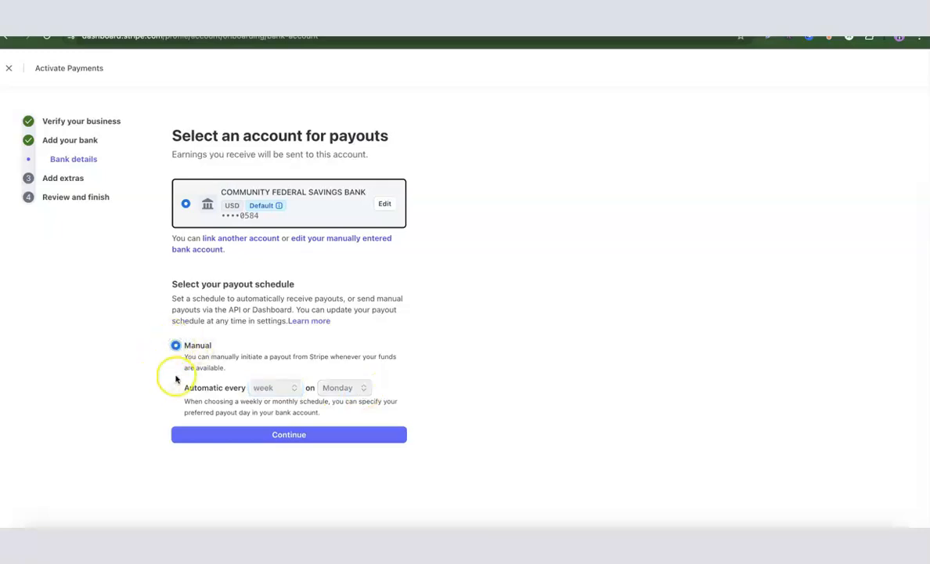
click(175, 388)
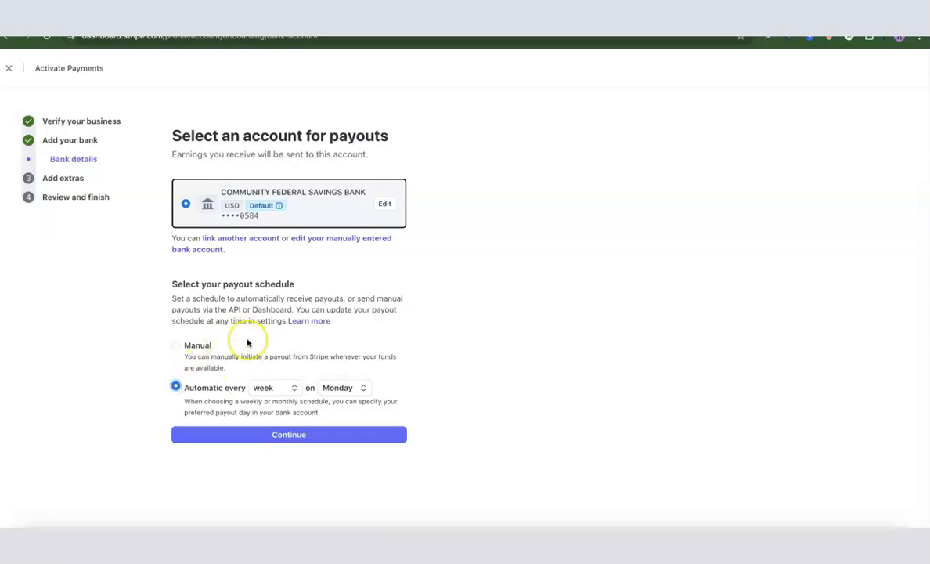
click(280, 436)
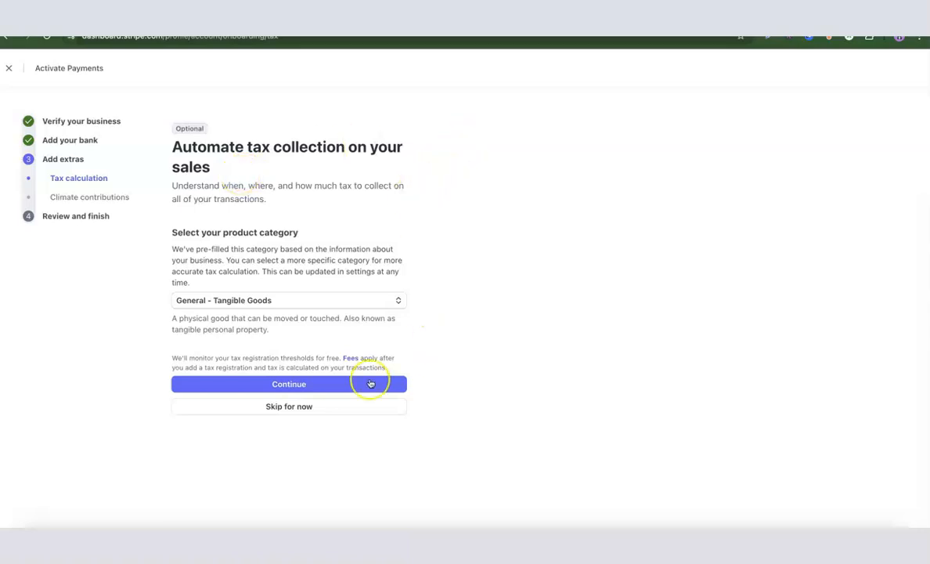
Skip the automated tax collection setup and decline the Stripe Climate contribution.
click(296, 413)
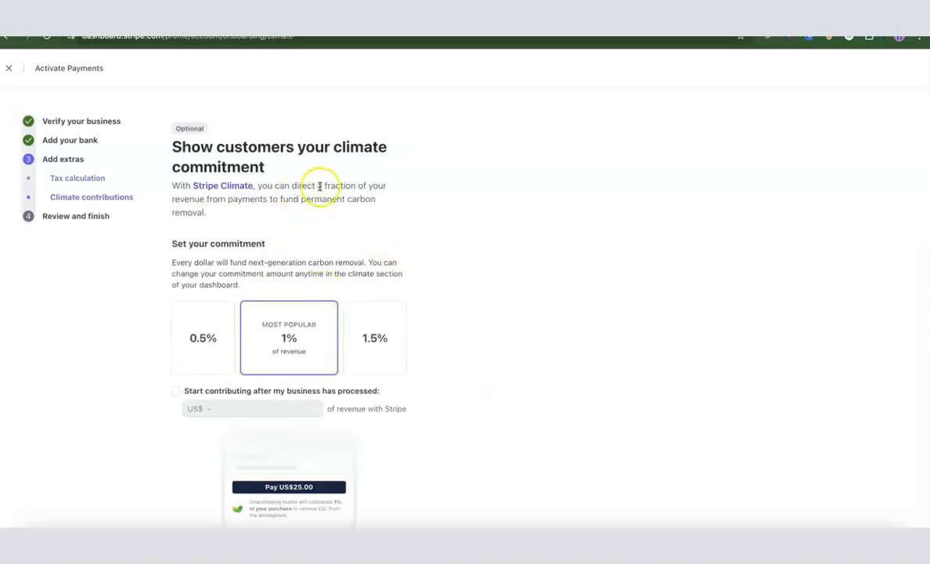
scroll(380, 182, down, 3)
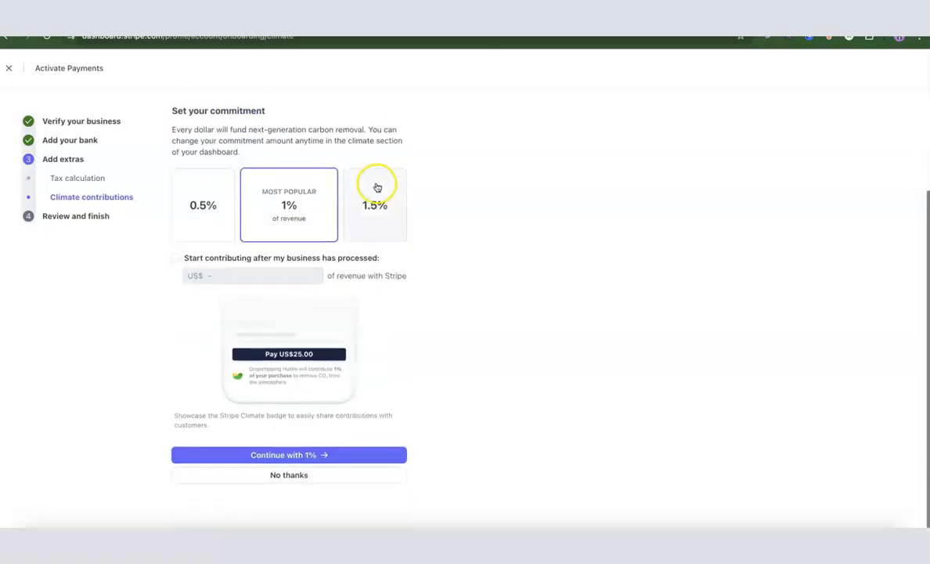
click(289, 476)
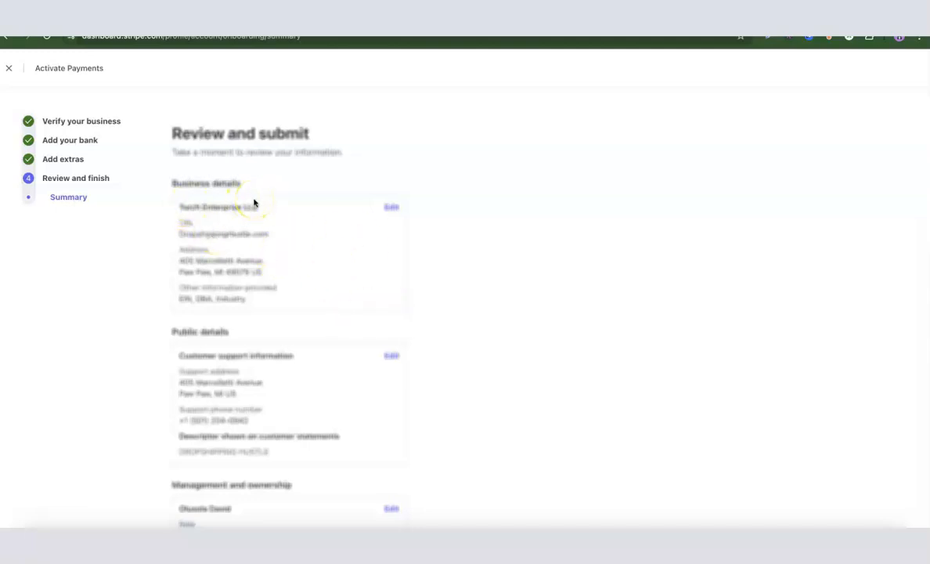
Review the activation summary, covering public details, management and ownership, payout details, two-step authentication, tax calculation and climate commitment.
scroll(254, 202, down, 2)
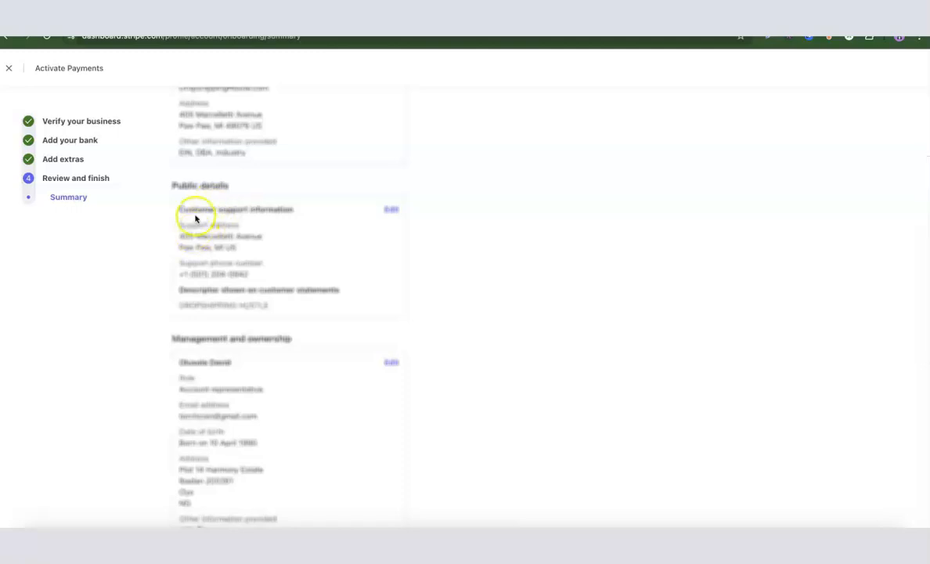
scroll(194, 227, down, 1)
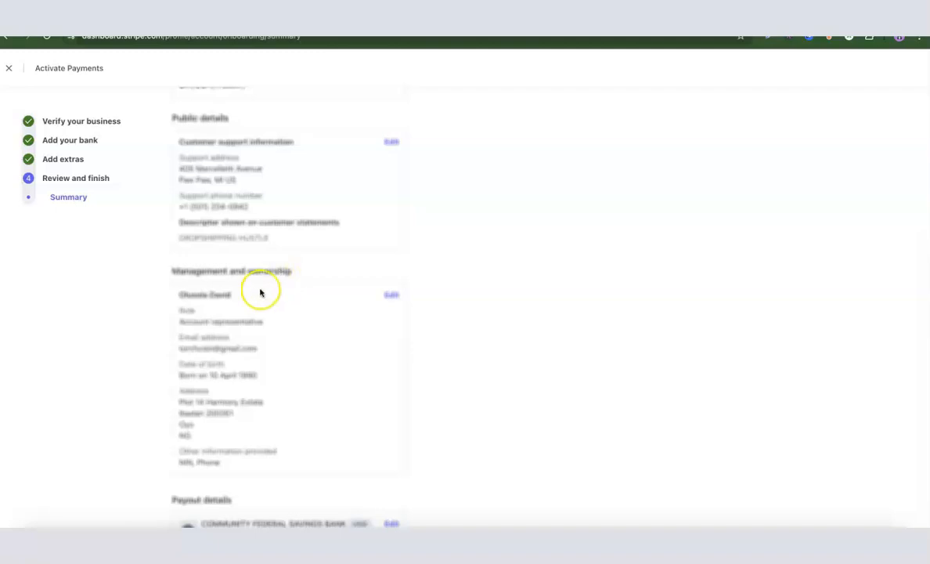
scroll(259, 266, down, 2)
scroll(259, 266, down, 1)
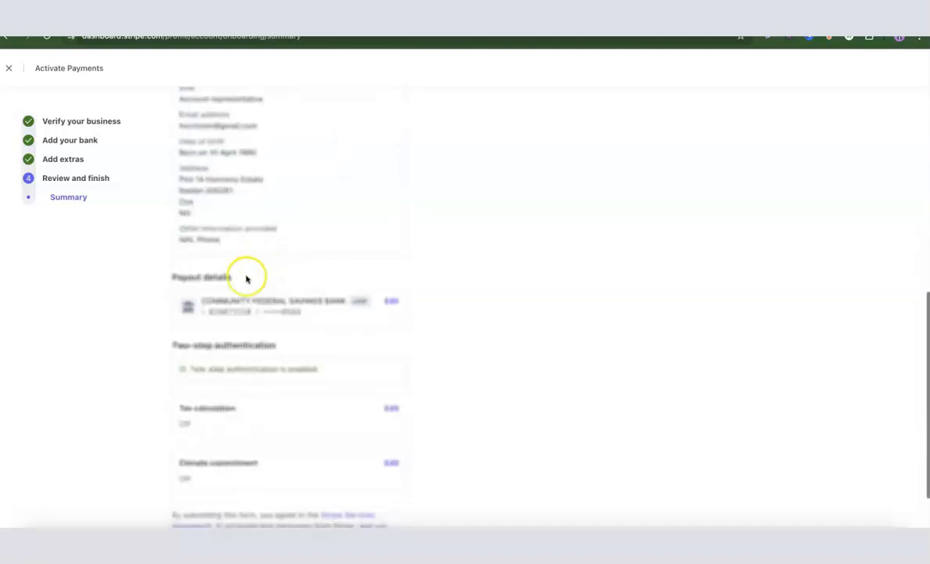
scroll(216, 286, down, 1)
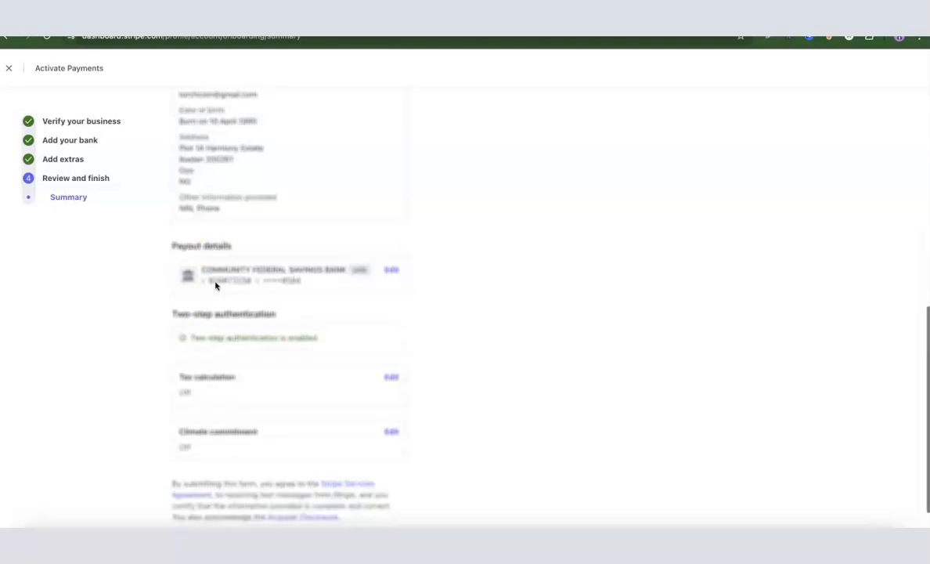